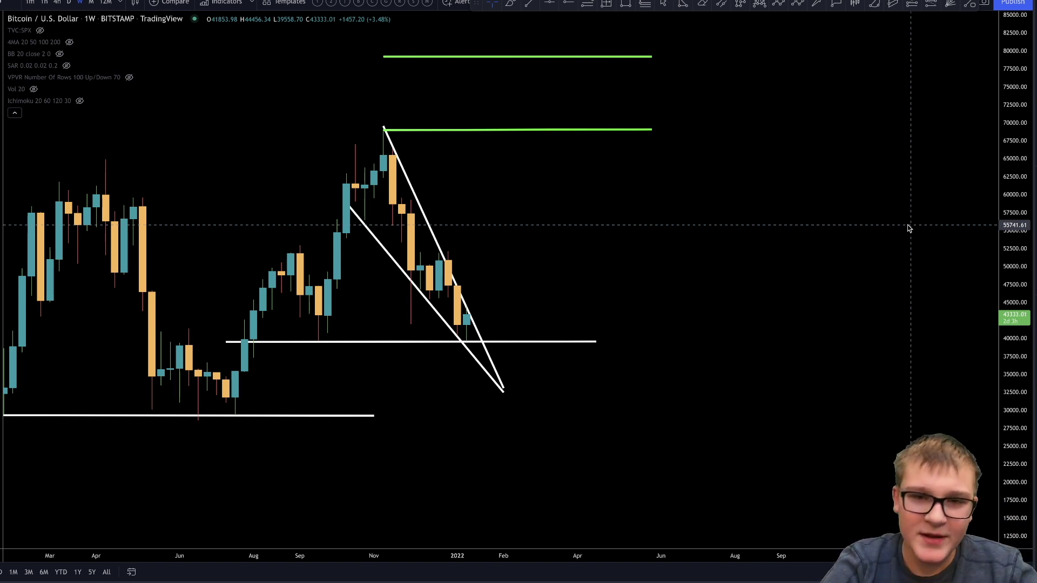
Switch the Bitcoin chart to the daily timeframe and fit the whole falling wedge in view.
{"action": "left_click", "coordinate": [67, 3]}
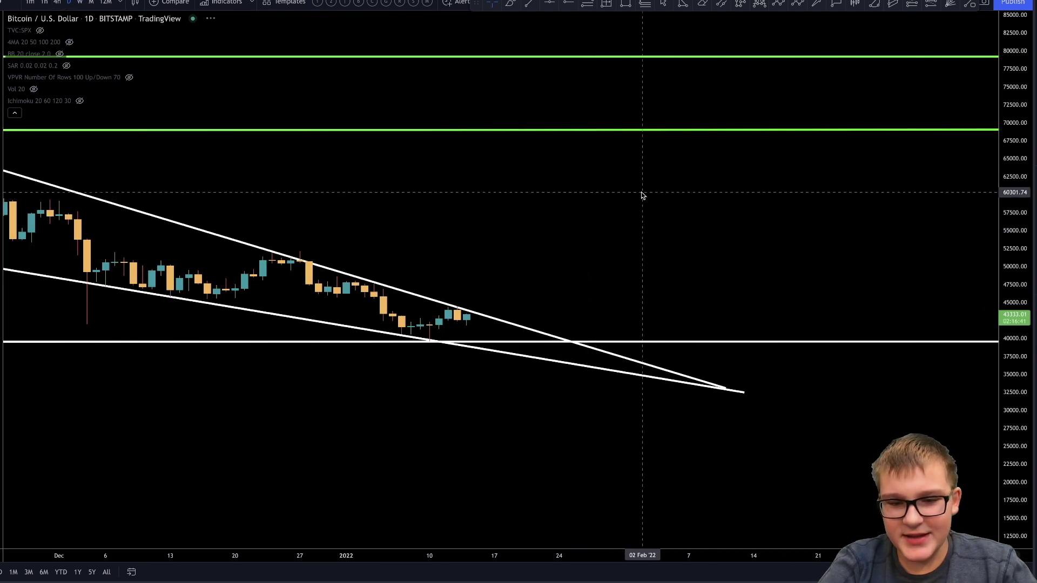
{"action": "scroll", "coordinate": [642, 194], "scroll_direction": "down", "scroll_amount": 8}
{"action": "left_click_drag", "start_coordinate": [689, 180], "coordinate": [503, 216]}
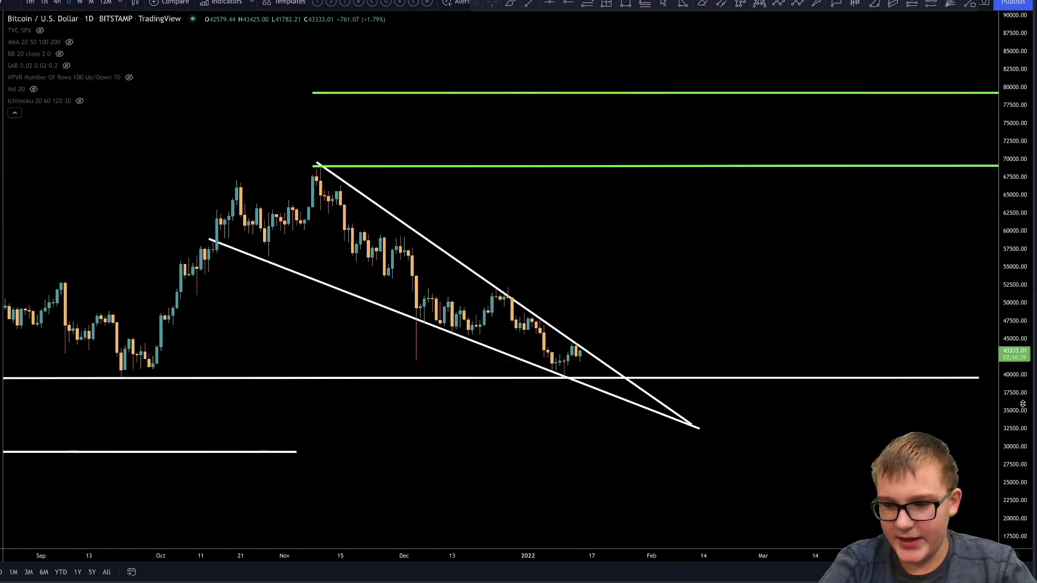
{"action": "left_click_drag", "start_coordinate": [1024, 381], "coordinate": [1018, 263]}
{"action": "left_click_drag", "start_coordinate": [953, 264], "coordinate": [916, 244]}
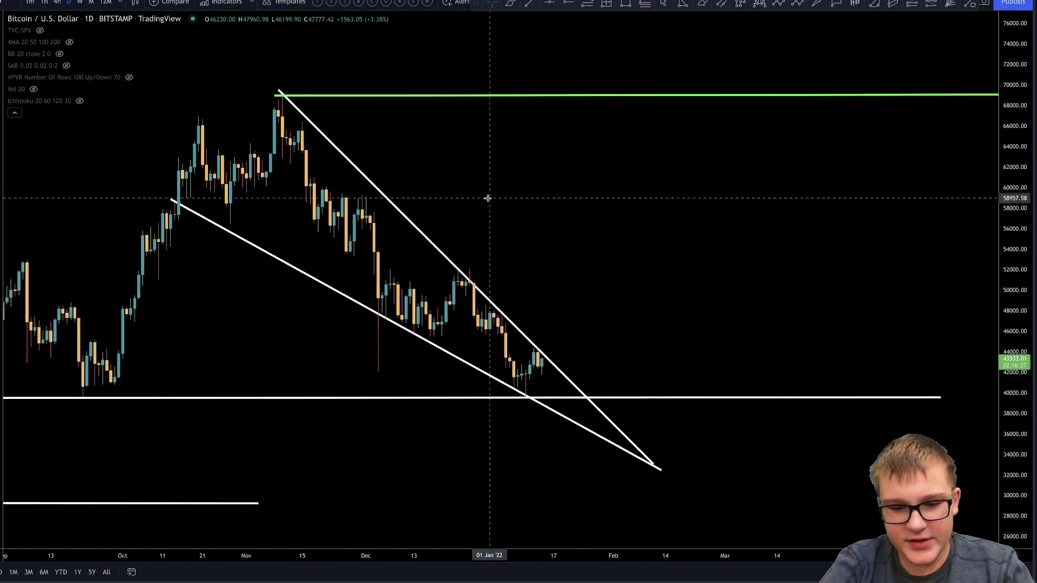
Sketch a short brush stroke upward at the wedge's upper trendline beside the latest candles and undo it.
{"action": "left_click", "coordinate": [510, 3]}
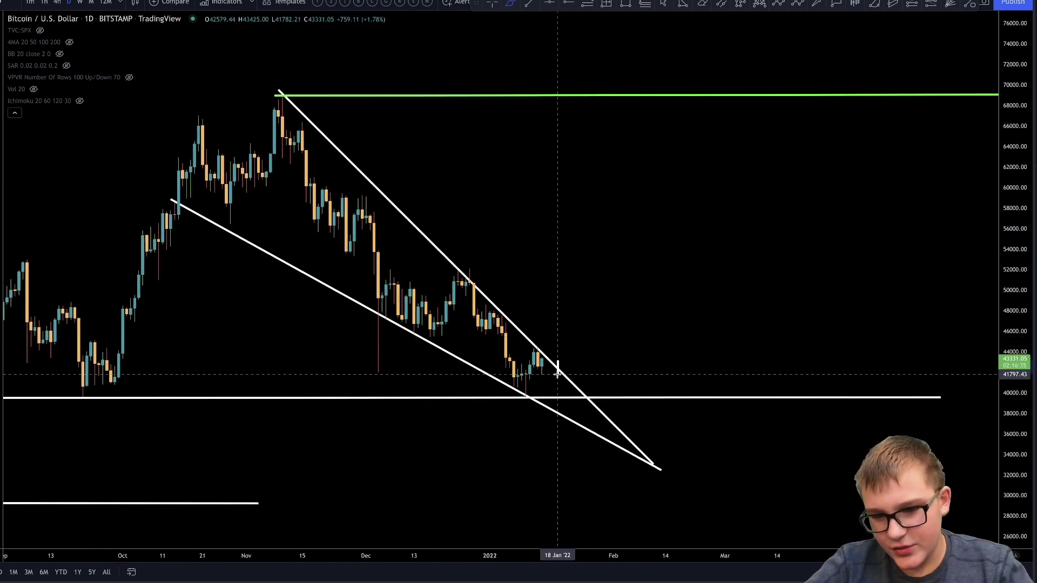
{"action": "mouse_move", "coordinate": [557, 374]}
{"action": "left_mouse_down"}
{"action": "mouse_move", "coordinate": [521, 355]}
{"action": "mouse_move", "coordinate": [553, 348]}
{"action": "left_mouse_up"}
{"action": "key", "text": "ctrl+z"}
{"action": "scroll", "coordinate": [553, 349], "scroll_direction": "up", "scroll_amount": 2}
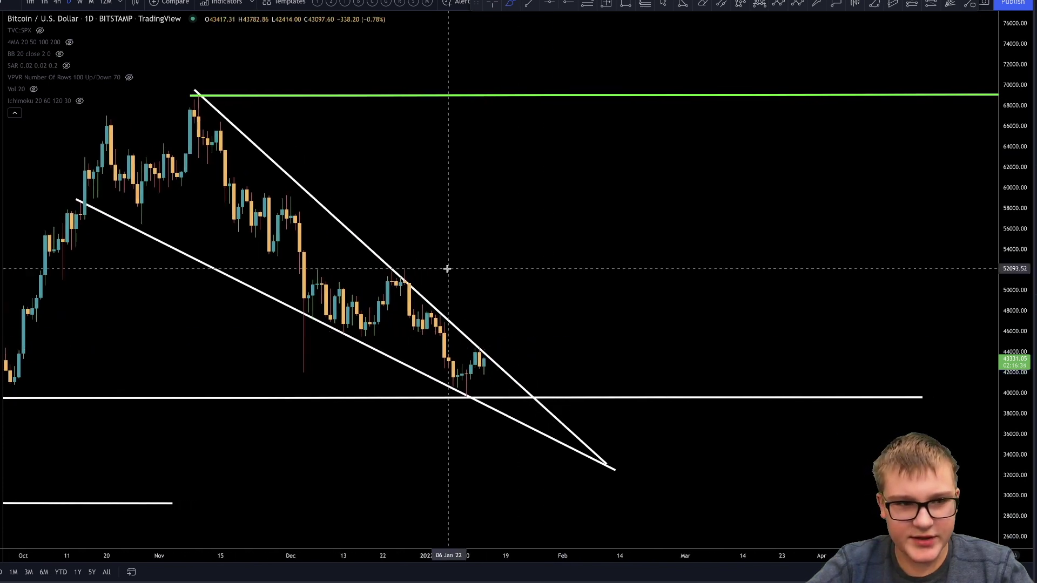
Check the daily timeframe again and examine the moving-average ribbon against the falling wedge.
{"action": "left_click", "coordinate": [78, 3]}
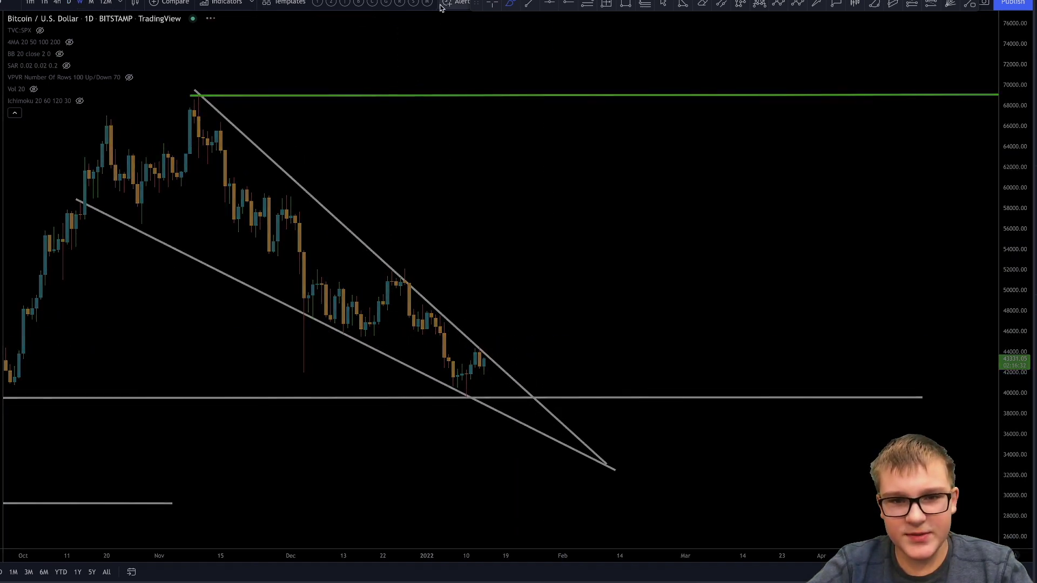
{"action": "left_click", "coordinate": [67, 3]}
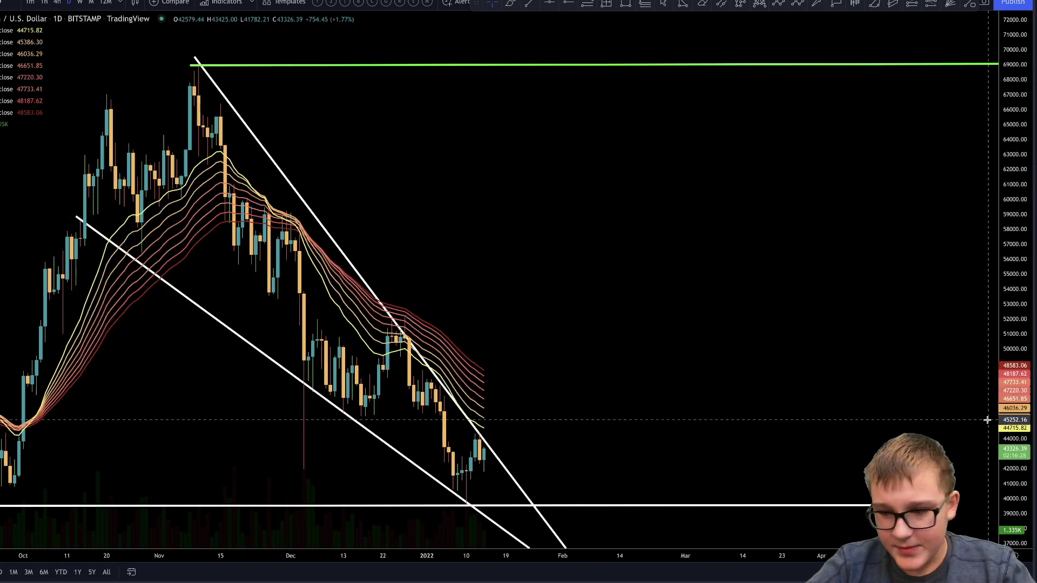
{"action": "left_click_drag", "start_coordinate": [1008, 426], "coordinate": [1005, 415]}
{"action": "left_click_drag", "start_coordinate": [941, 411], "coordinate": [952, 321]}
{"action": "scroll", "coordinate": [772, 337], "scroll_direction": "up", "scroll_amount": 2}
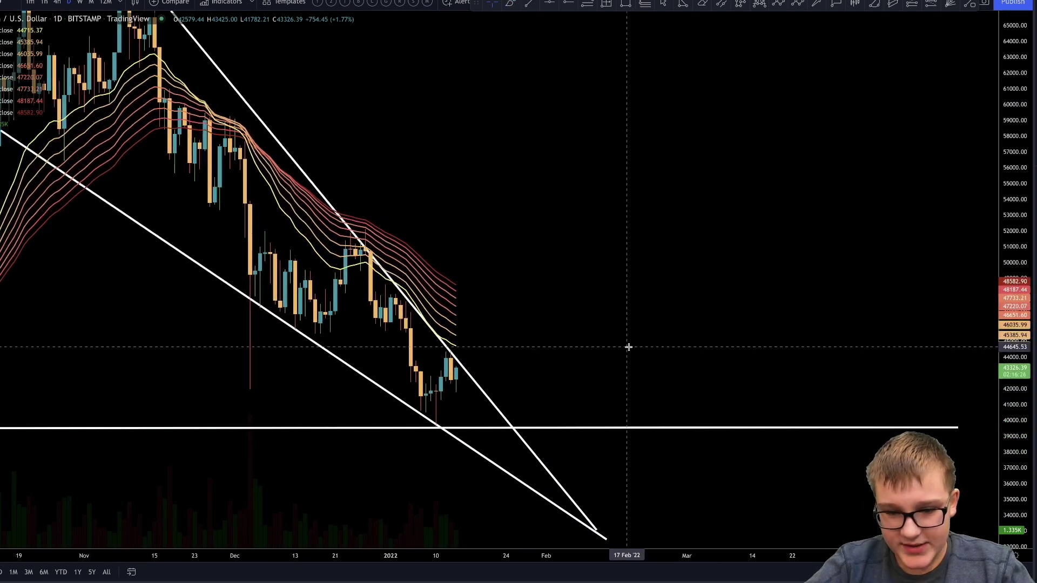
{"action": "left_click_drag", "start_coordinate": [413, 207], "coordinate": [444, 254]}
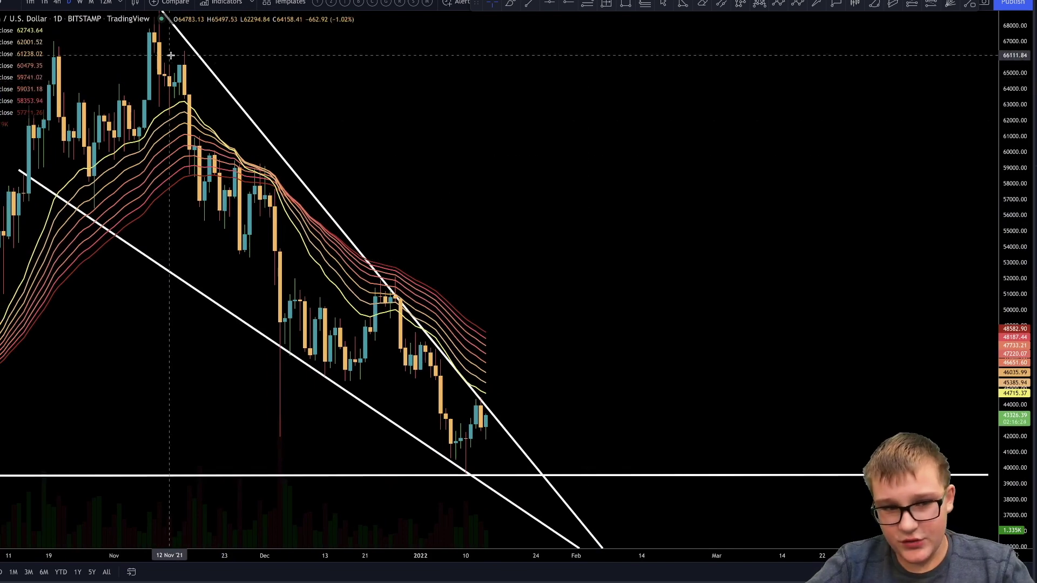
{"action": "left_click_drag", "start_coordinate": [1032, 233], "coordinate": [1032, 252]}
Switch to the weekly timeframe and examine price against the moving-average ribbon, wedge and green resistance lines.
{"action": "left_click", "coordinate": [81, 2]}
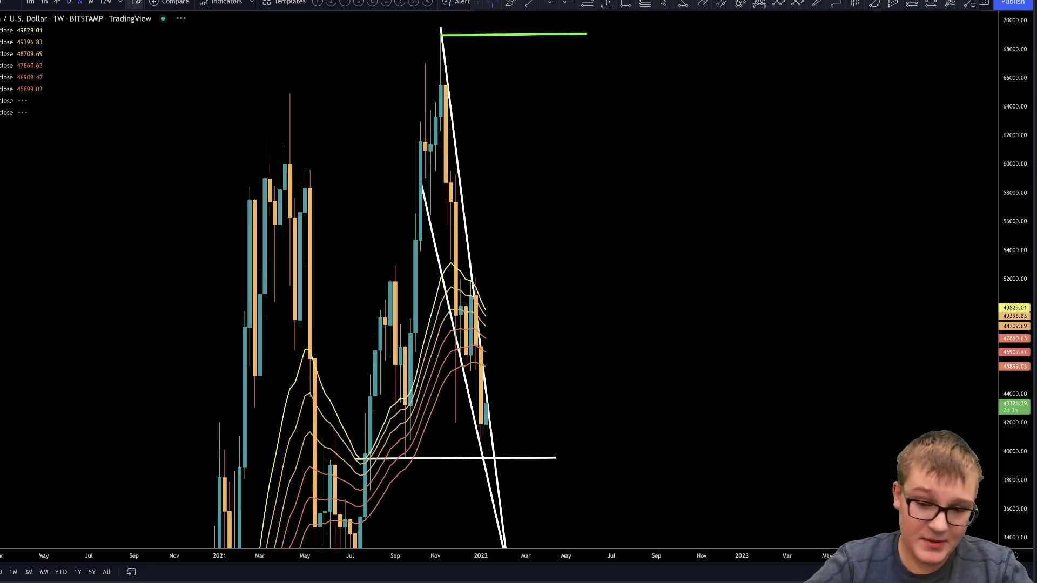
{"action": "left_click_drag", "start_coordinate": [1011, 253], "coordinate": [1010, 478]}
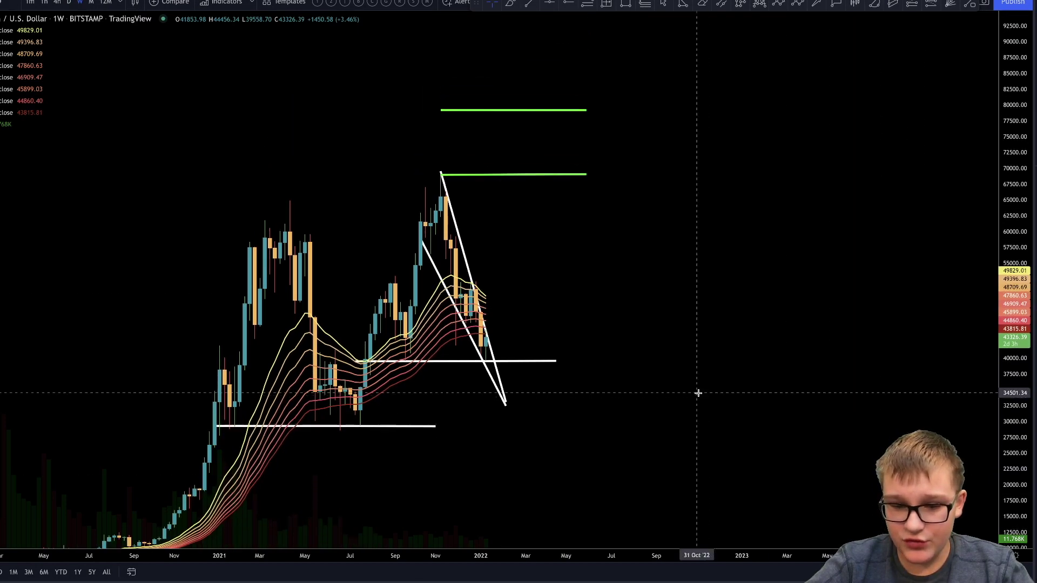
{"action": "left_click_drag", "start_coordinate": [560, 315], "coordinate": [675, 321]}
{"action": "scroll", "coordinate": [700, 344], "scroll_direction": "up", "scroll_amount": 1}
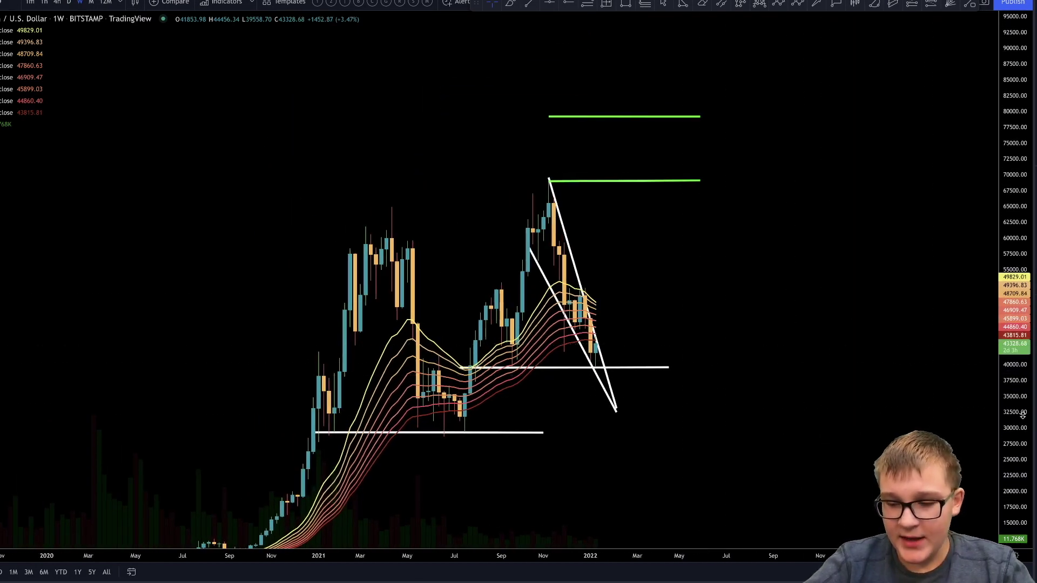
{"action": "left_click_drag", "start_coordinate": [1023, 415], "coordinate": [1017, 364]}
{"action": "scroll", "coordinate": [874, 340], "scroll_direction": "up", "scroll_amount": 2}
{"action": "left_click_drag", "start_coordinate": [823, 344], "coordinate": [792, 333]}
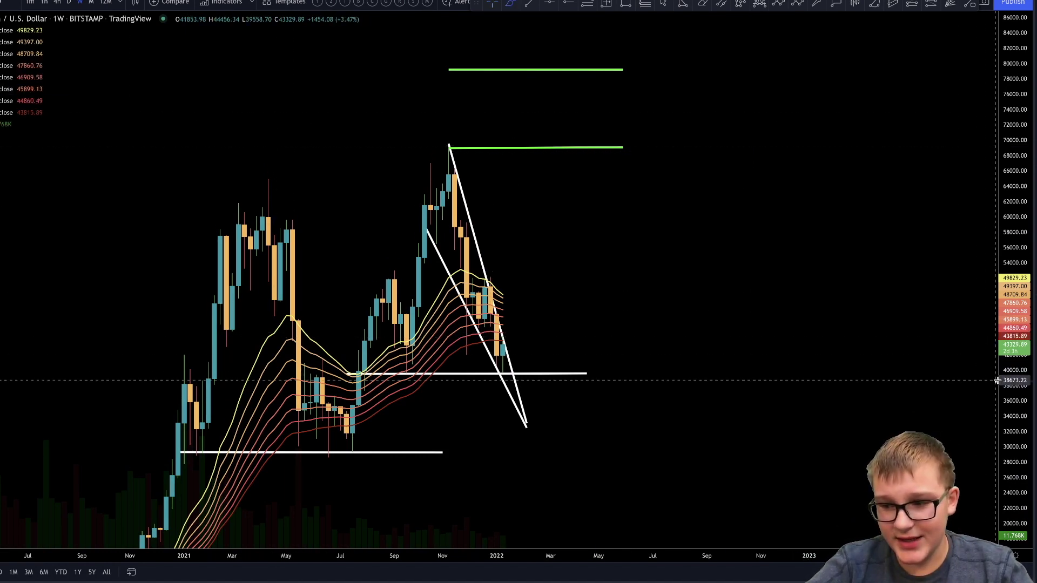
Sketch a brush stroke upward from the white support line near 40000 on the weekly chart and undo it.
{"action": "left_click_drag", "start_coordinate": [1007, 379], "coordinate": [1005, 343]}
{"action": "scroll", "coordinate": [810, 342], "scroll_direction": "up", "scroll_amount": 2}
{"action": "left_click_drag", "start_coordinate": [469, 394], "coordinate": [484, 324]}
{"action": "key", "text": "ctrl+z"}
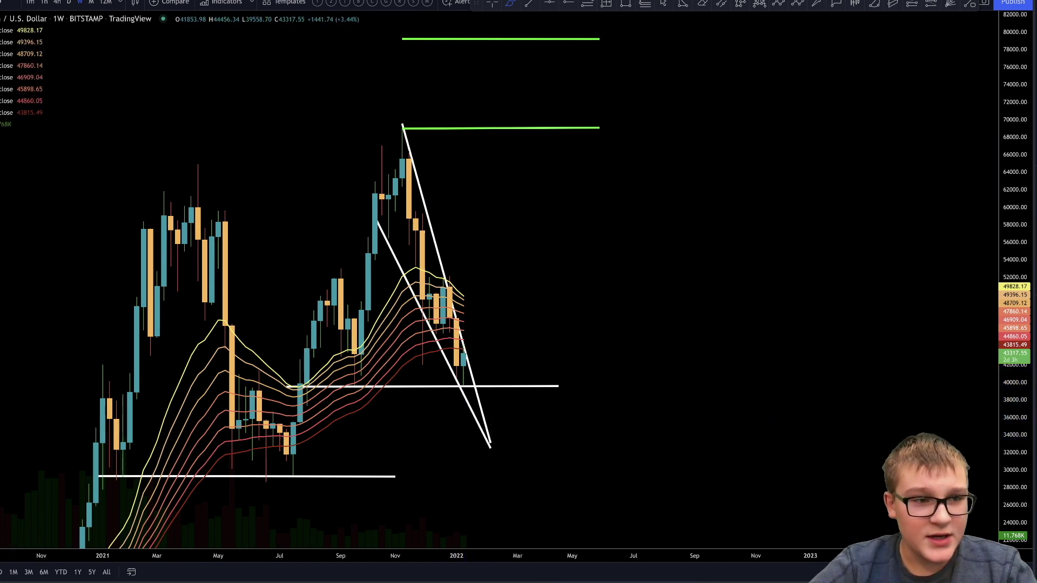
Switch back to the daily timeframe and bring the wedge and both green resistance lines into view.
{"action": "left_click", "coordinate": [61, 4]}
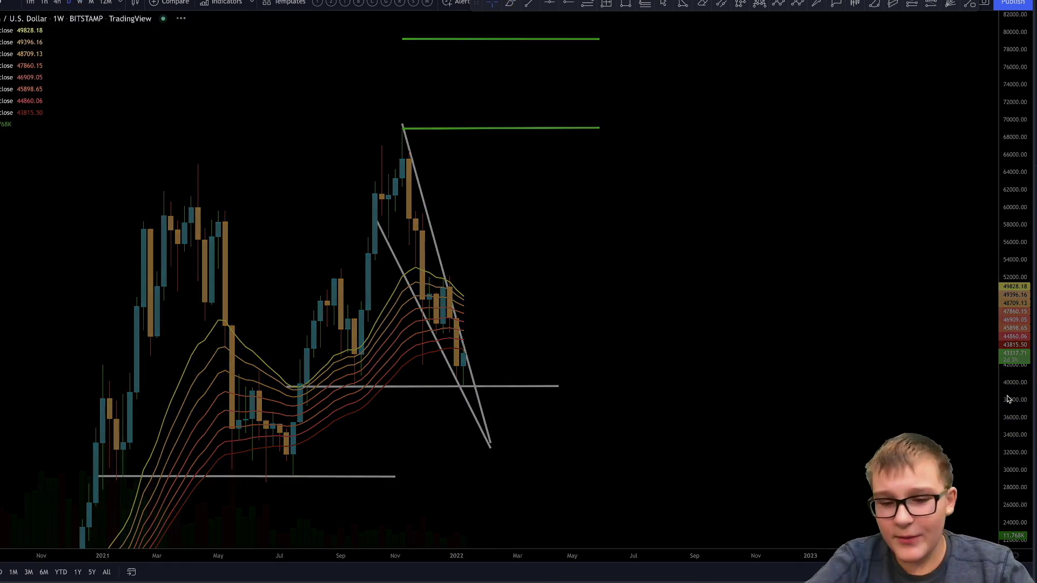
{"action": "left_click_drag", "start_coordinate": [1022, 445], "coordinate": [934, 372]}
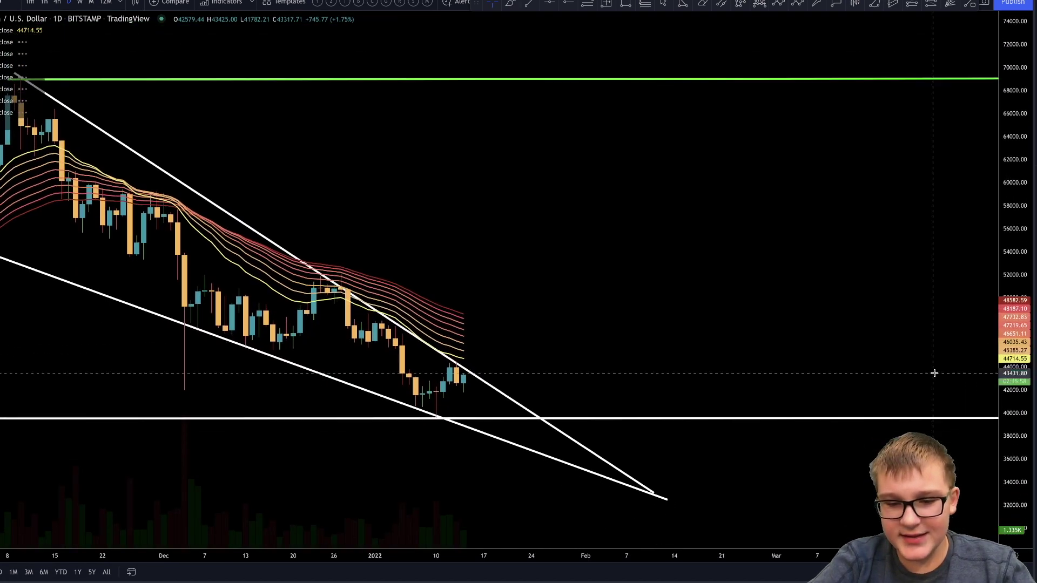
{"action": "scroll", "coordinate": [896, 286], "scroll_direction": "down", "scroll_amount": 4}
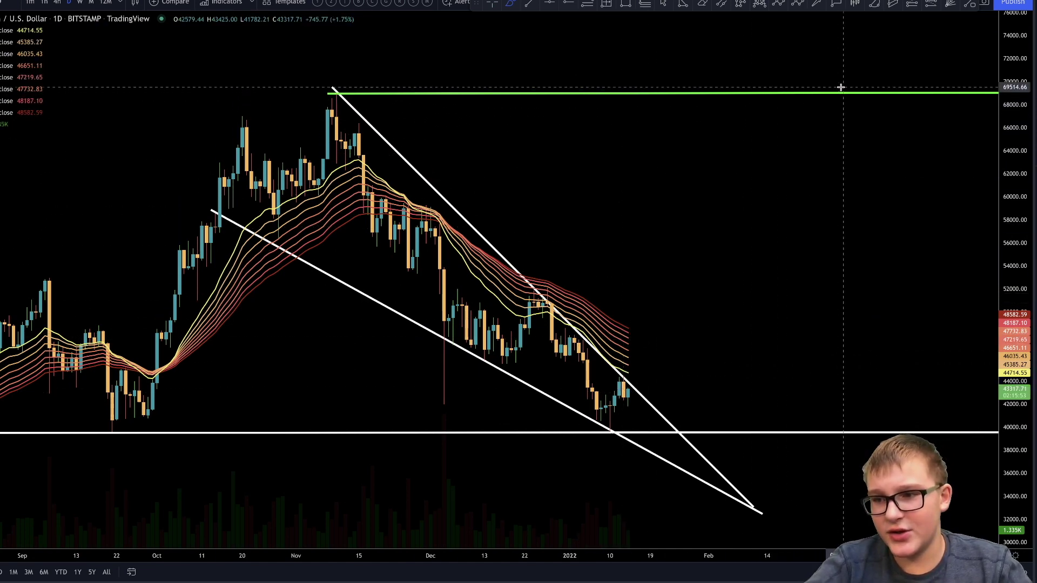
{"action": "left_click_drag", "start_coordinate": [1020, 80], "coordinate": [1016, 363]}
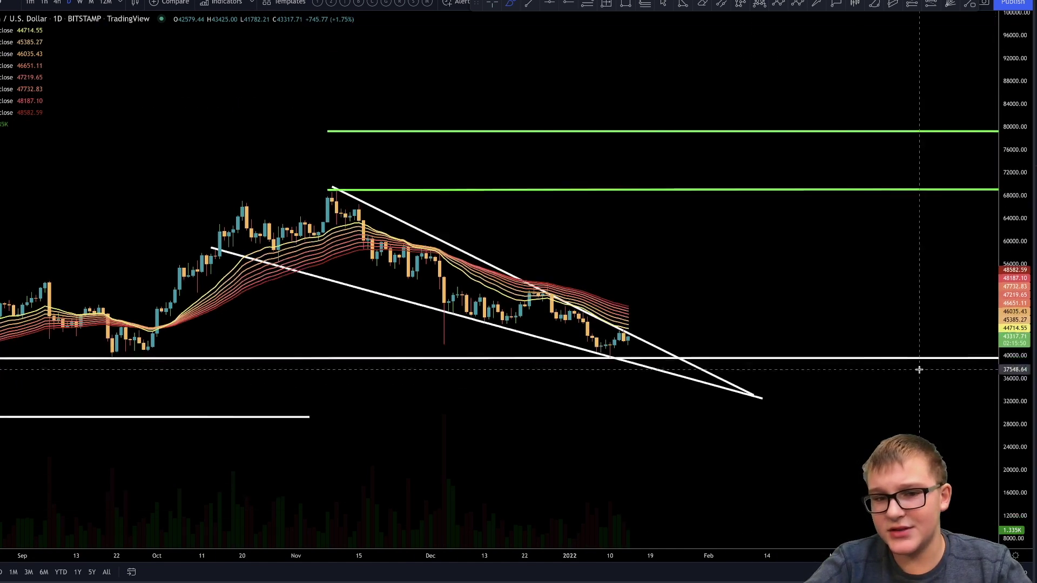
{"action": "scroll", "coordinate": [915, 363], "scroll_direction": "down", "scroll_amount": 2}
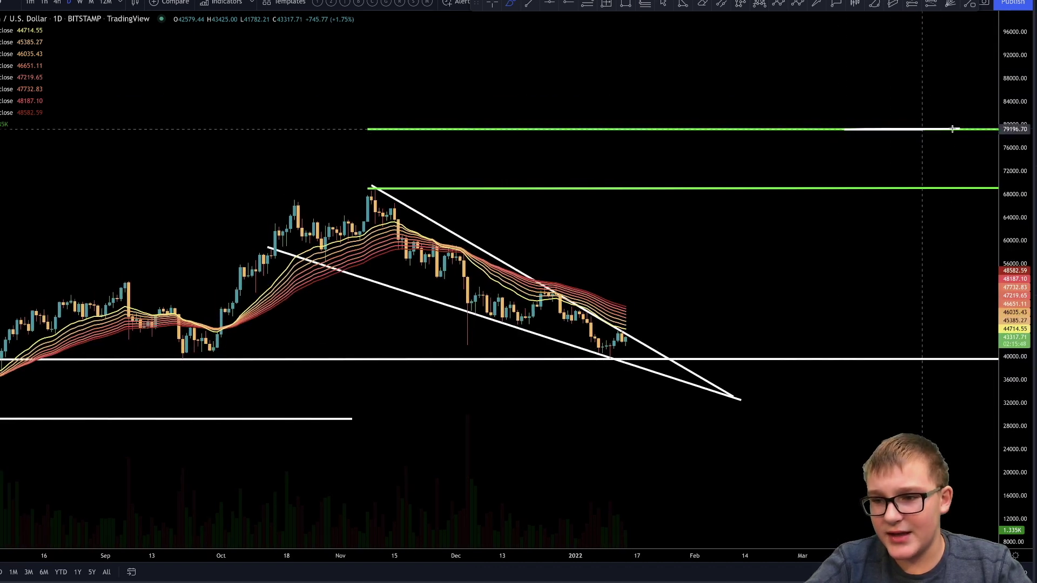
Delete the white brush mark on the upper green line, then sketch and remove a bounce stroke beside the latest candles.
{"action": "key", "text": "Delete"}
{"action": "left_click_drag", "start_coordinate": [1020, 346], "coordinate": [1017, 246]}
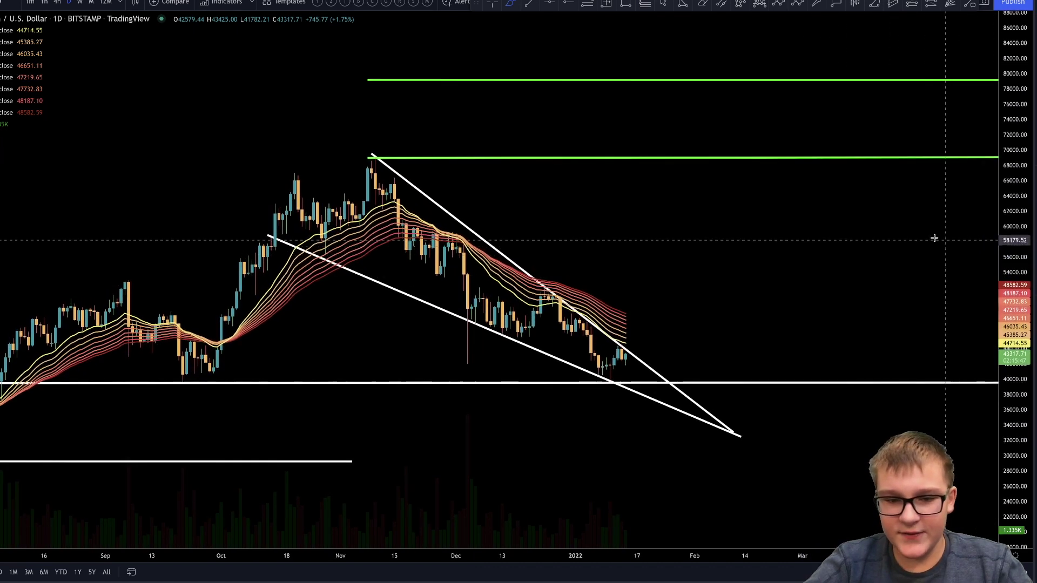
{"action": "scroll", "coordinate": [845, 212], "scroll_direction": "right", "scroll_amount": 3}
{"action": "mouse_move", "coordinate": [509, 357]}
{"action": "left_mouse_down"}
{"action": "mouse_move", "coordinate": [516, 292]}
{"action": "mouse_move", "coordinate": [515, 363]}
{"action": "mouse_move", "coordinate": [492, 287]}
{"action": "left_mouse_up"}
{"action": "key", "text": "Escape"}
{"action": "scroll", "coordinate": [515, 302], "scroll_direction": "right", "scroll_amount": 3}
{"action": "key", "text": "Delete"}
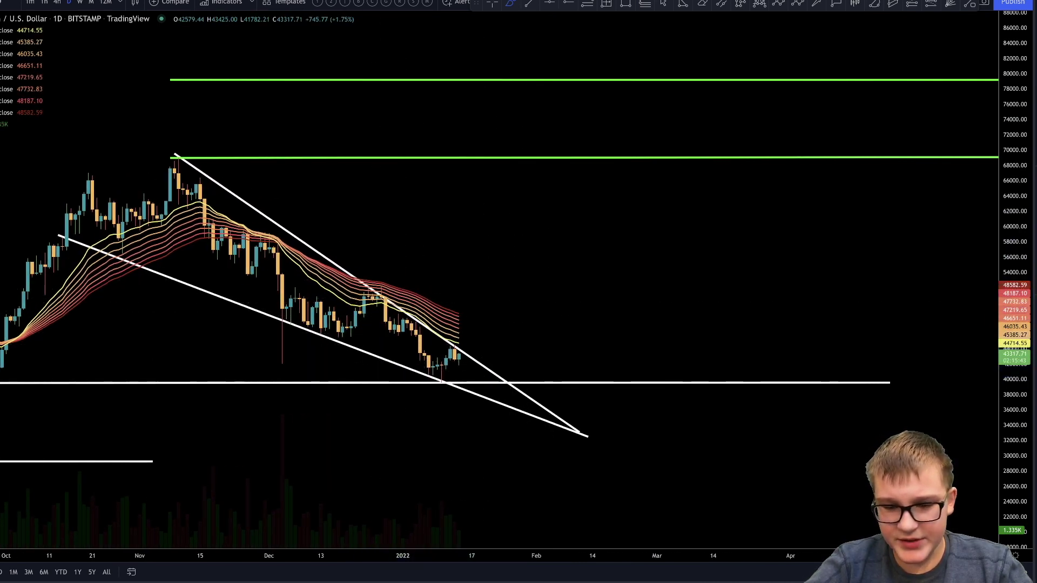
Sketch a brush stroke rising from the 9 January low through the wedge's upper trendline and delete it.
{"action": "left_click_drag", "start_coordinate": [1002, 462], "coordinate": [1001, 385]}
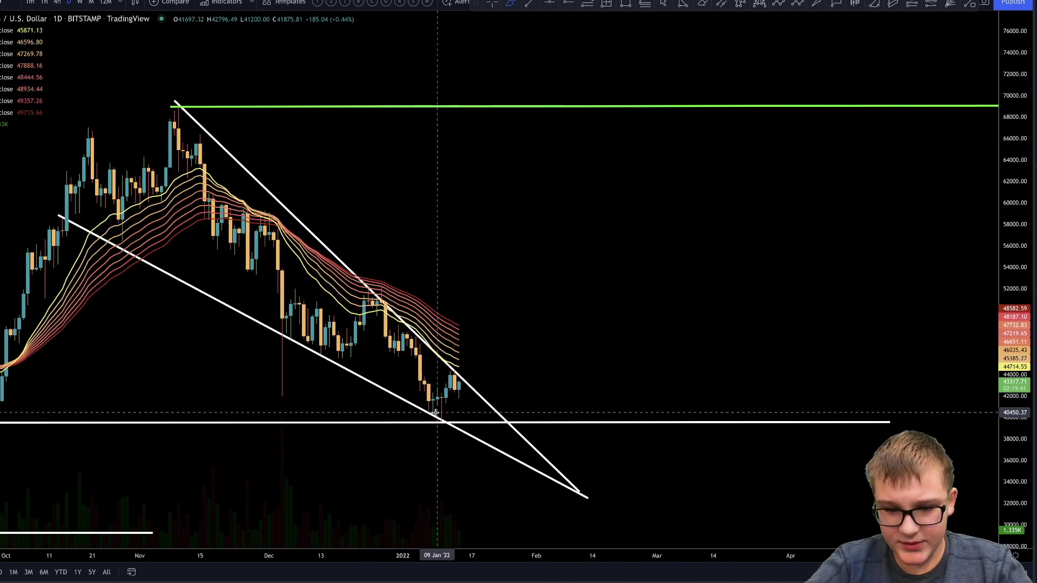
{"action": "left_click_drag", "start_coordinate": [438, 412], "coordinate": [488, 338]}
{"action": "key", "text": "Delete"}
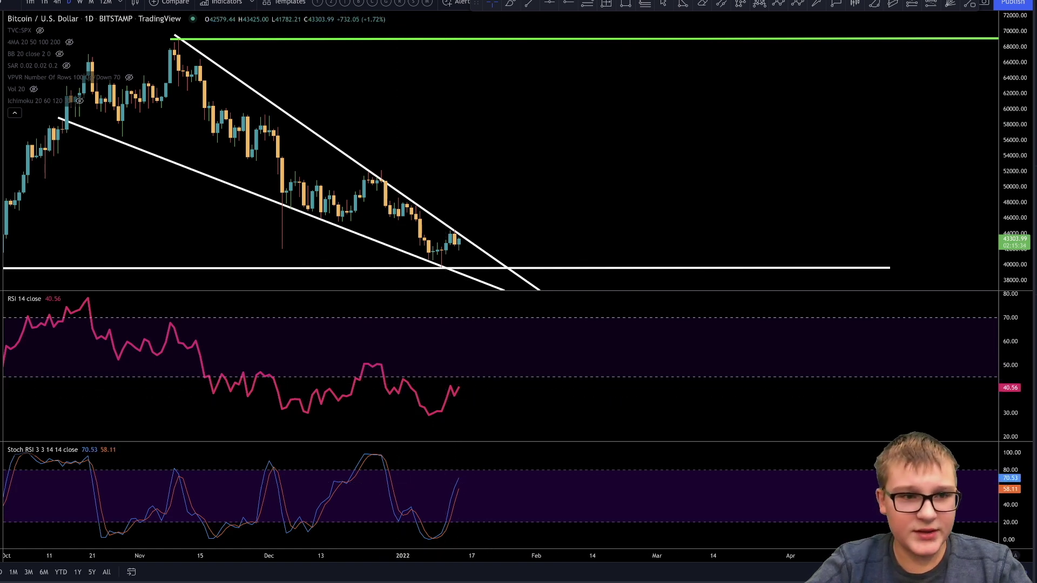
Set the RSI layout to the weekly timeframe and maximize its price pane to show the wedge and green lines.
{"action": "left_click", "coordinate": [81, 3]}
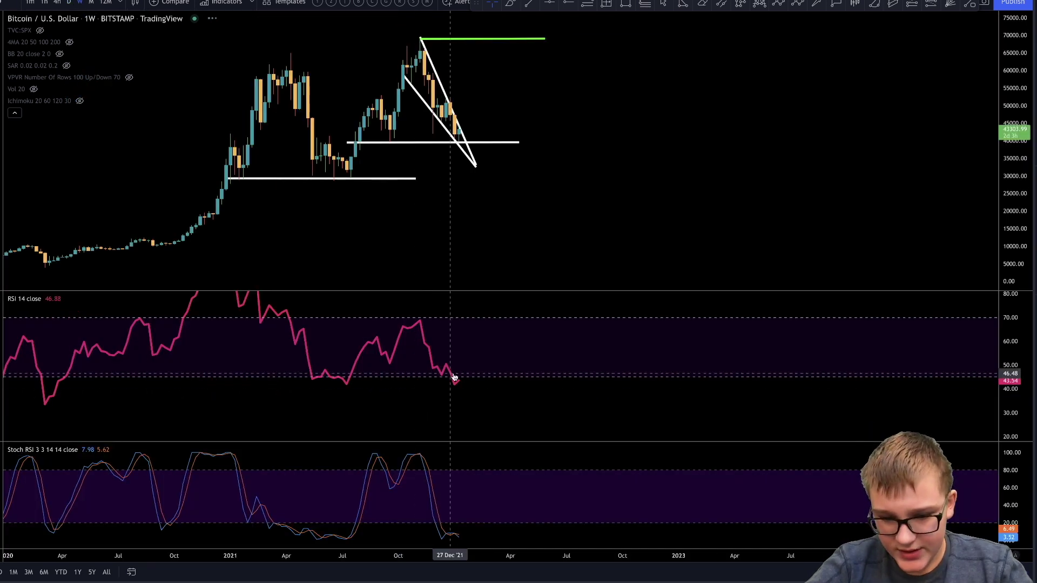
{"action": "double_click", "coordinate": [425, 263]}
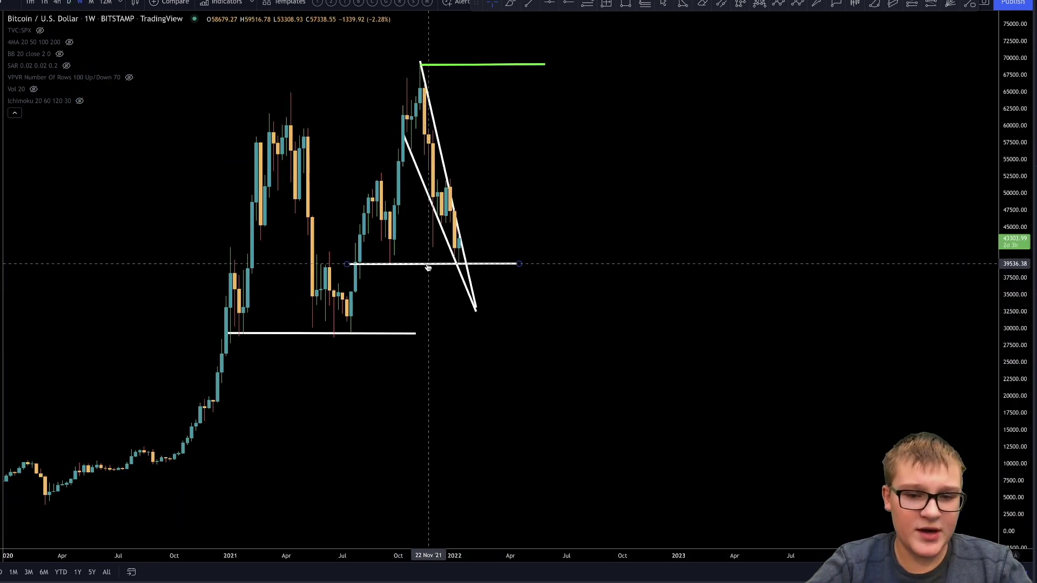
{"action": "scroll", "coordinate": [593, 290], "scroll_direction": "up", "scroll_amount": 3}
{"action": "left_click_drag", "start_coordinate": [805, 265], "coordinate": [949, 245]}
{"action": "left_click_drag", "start_coordinate": [1016, 209], "coordinate": [1015, 267]}
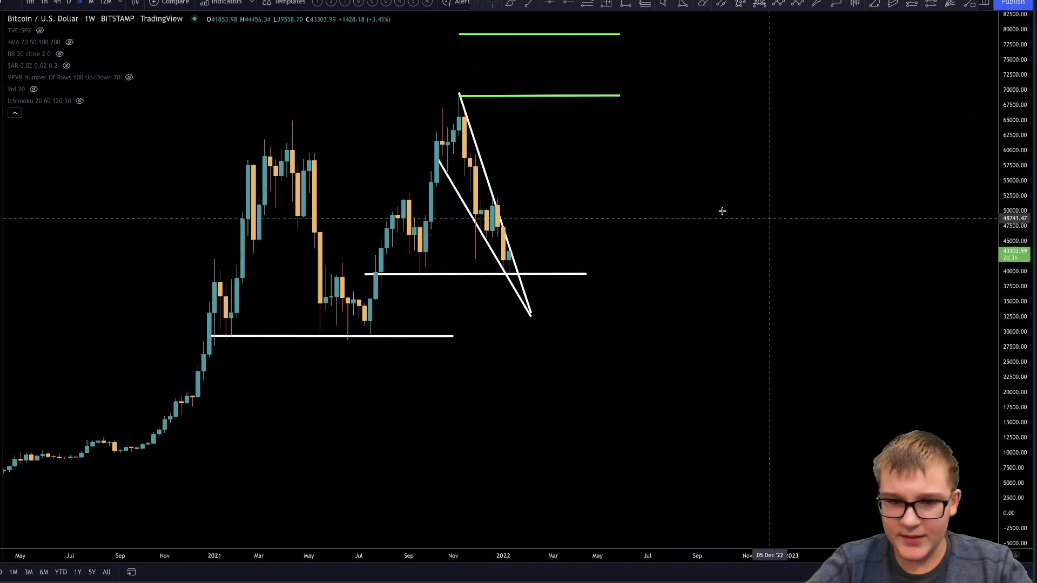
Switch the chart to the 4-hour timeframe and enlarge the January candles inside the wedge.
{"action": "left_click", "coordinate": [59, 3]}
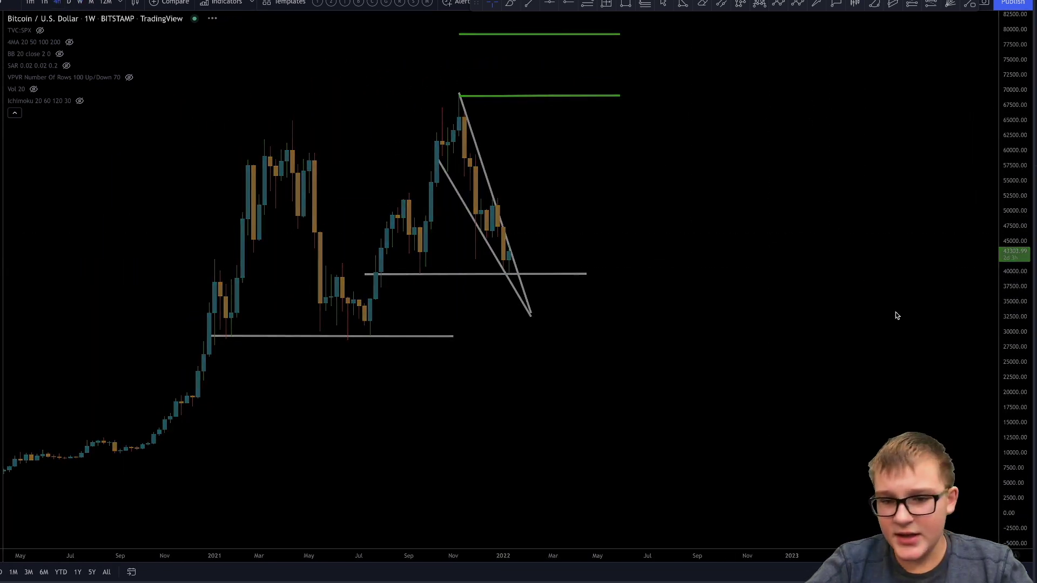
{"action": "left_click_drag", "start_coordinate": [1019, 427], "coordinate": [1017, 27]}
{"action": "left_click_drag", "start_coordinate": [695, 141], "coordinate": [799, 308]}
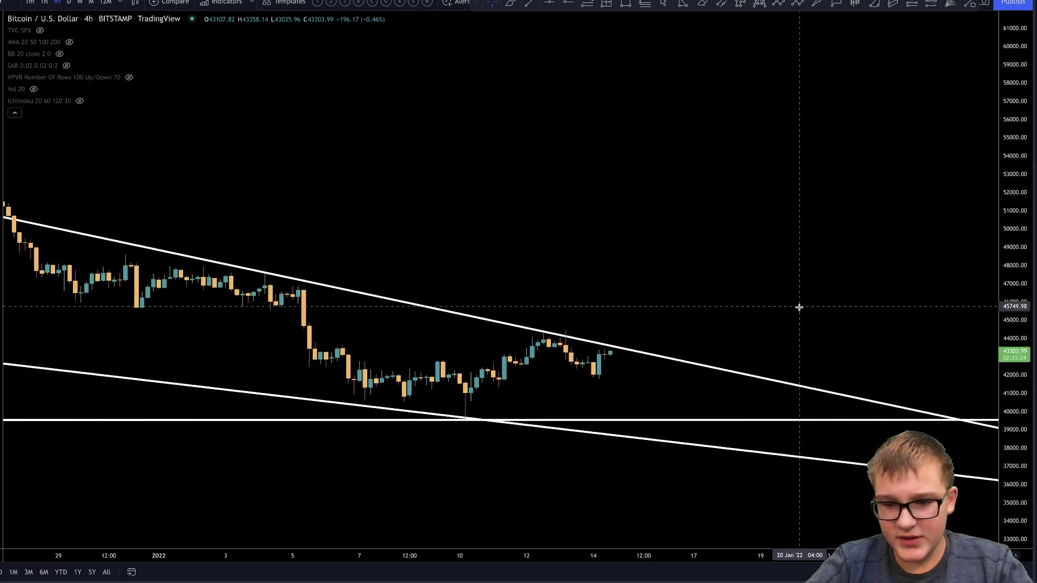
{"action": "left_click_drag", "start_coordinate": [1021, 530], "coordinate": [871, 291]}
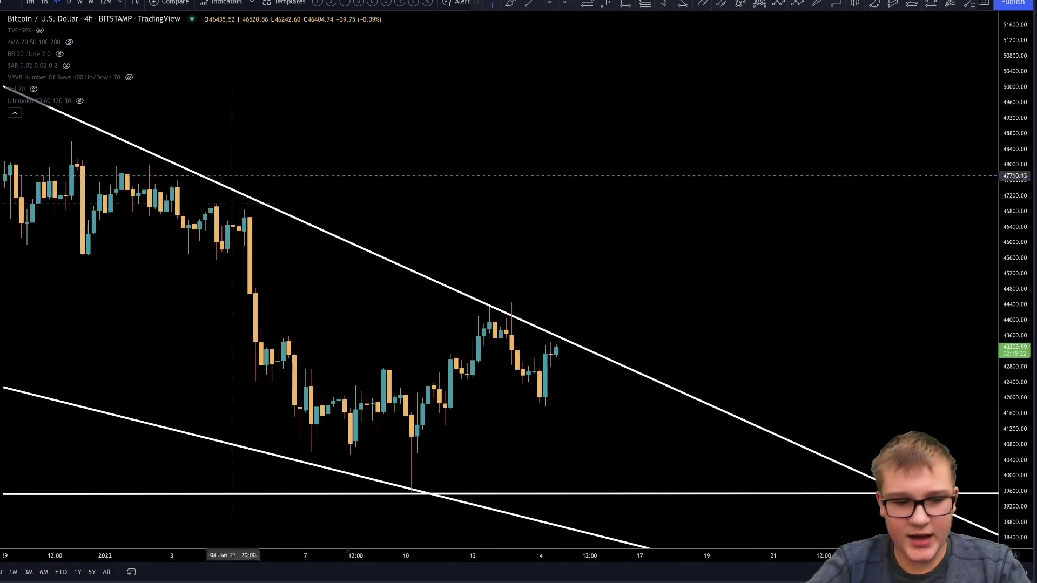
Trace the wedge's upper and lower trendlines with the brush and undo both strokes.
{"action": "left_click", "coordinate": [510, 3]}
{"action": "left_click_drag", "start_coordinate": [276, 196], "coordinate": [802, 441]}
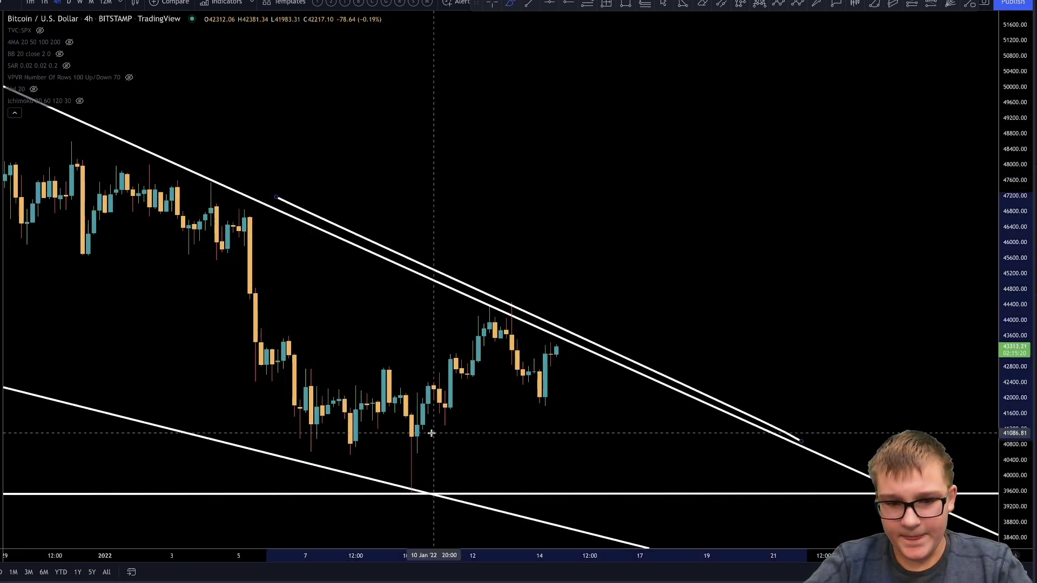
{"action": "left_click_drag", "start_coordinate": [71, 375], "coordinate": [604, 528]}
{"action": "key", "text": "ctrl+z"}
{"action": "key", "text": "ctrl+z"}
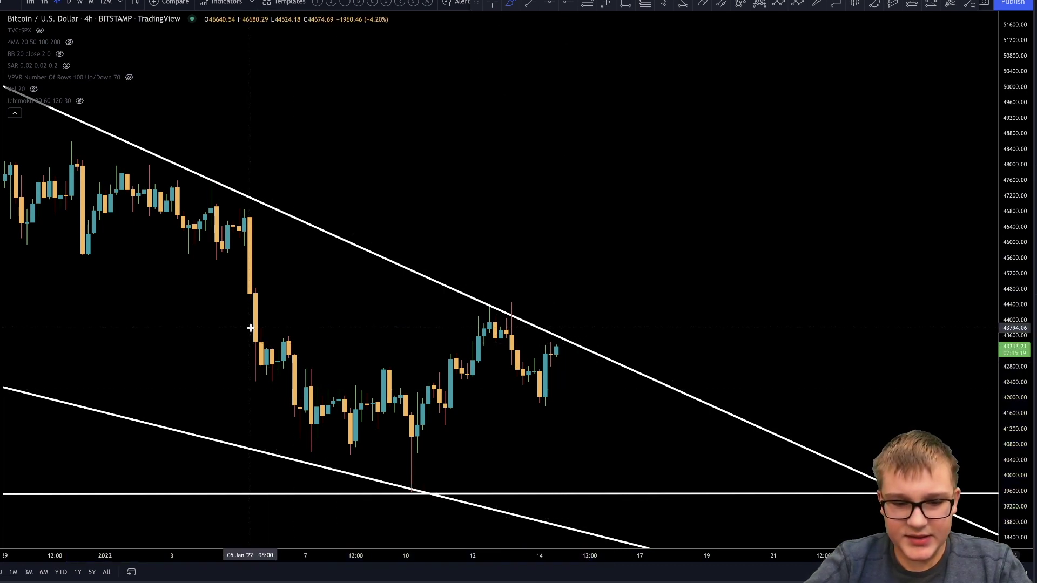
Sketch a cup-and-handle curve under the January candles and a nearly horizontal neckline across its rim near 44000.
{"action": "mouse_move", "coordinate": [278, 339]}
{"action": "left_mouse_down"}
{"action": "mouse_move", "coordinate": [501, 347]}
{"action": "mouse_move", "coordinate": [534, 384]}
{"action": "left_mouse_up"}
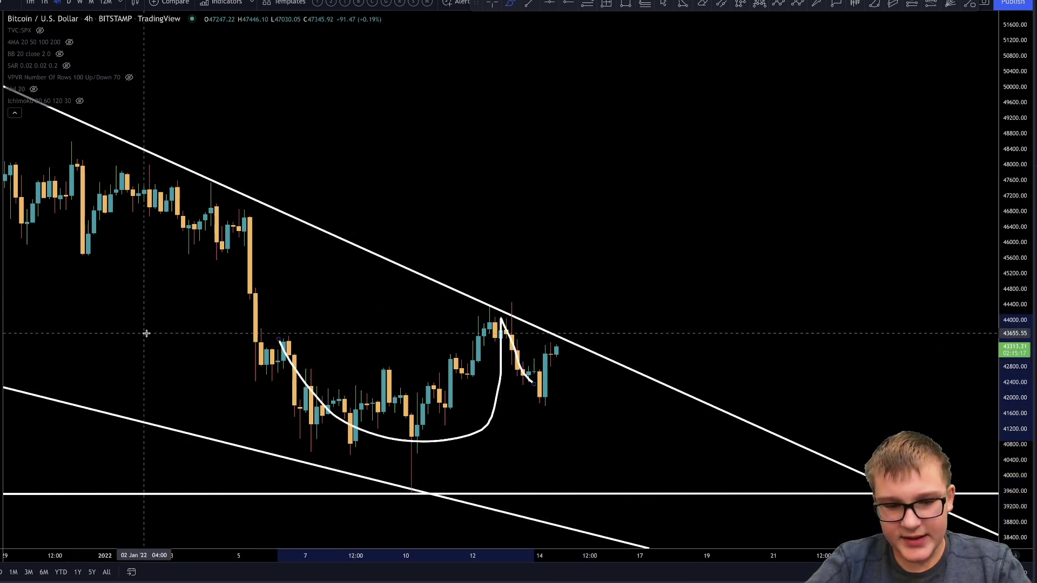
{"action": "left_click_drag", "start_coordinate": [174, 335], "coordinate": [610, 319]}
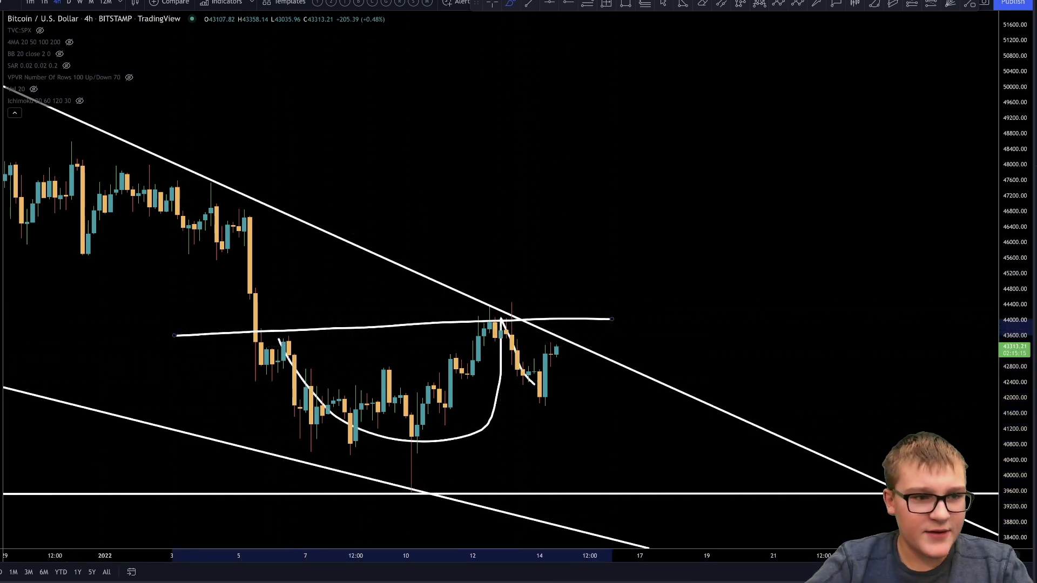
Draw a vertical trend line from the cup's bottom to the neckline and move it to 15 January, spanning about 43567 to 46778.
{"action": "key", "text": "alt+t"}
{"action": "left_click", "coordinate": [406, 450]}
{"action": "left_click", "coordinate": [405, 325]}
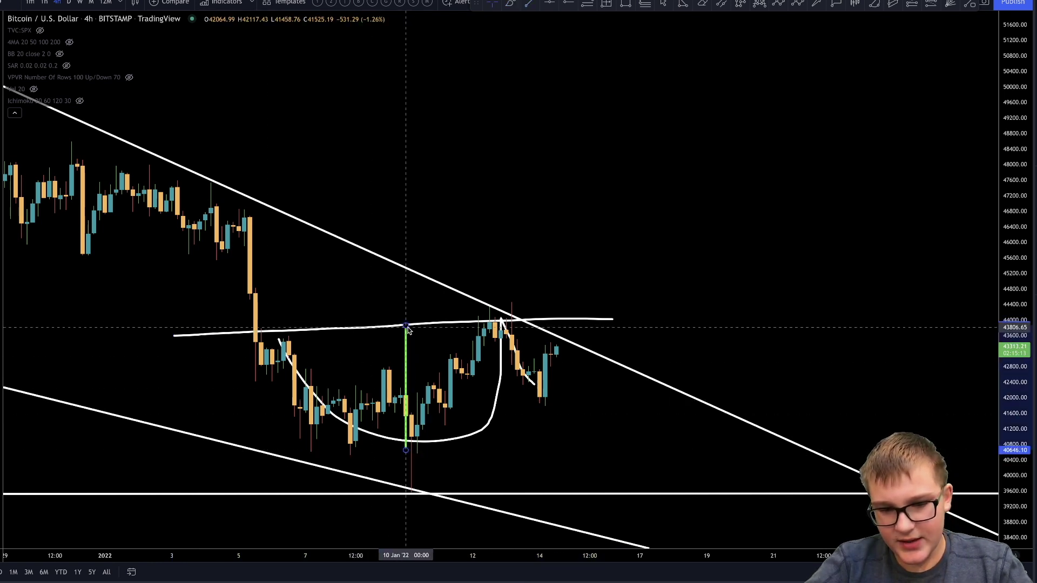
{"action": "left_click_drag", "start_coordinate": [407, 337], "coordinate": [575, 222]}
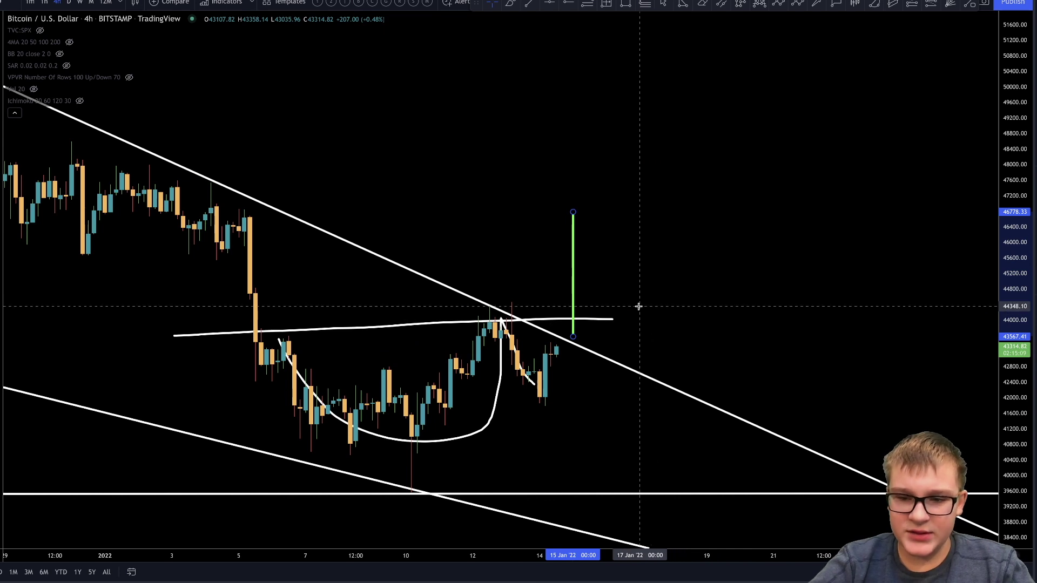
Delete the vertical target line, the neckline and the cup-and-handle curve from the Bitcoin chart.
{"action": "key", "text": "Delete"}
{"action": "left_click", "coordinate": [600, 319]}
{"action": "key", "text": "Delete"}
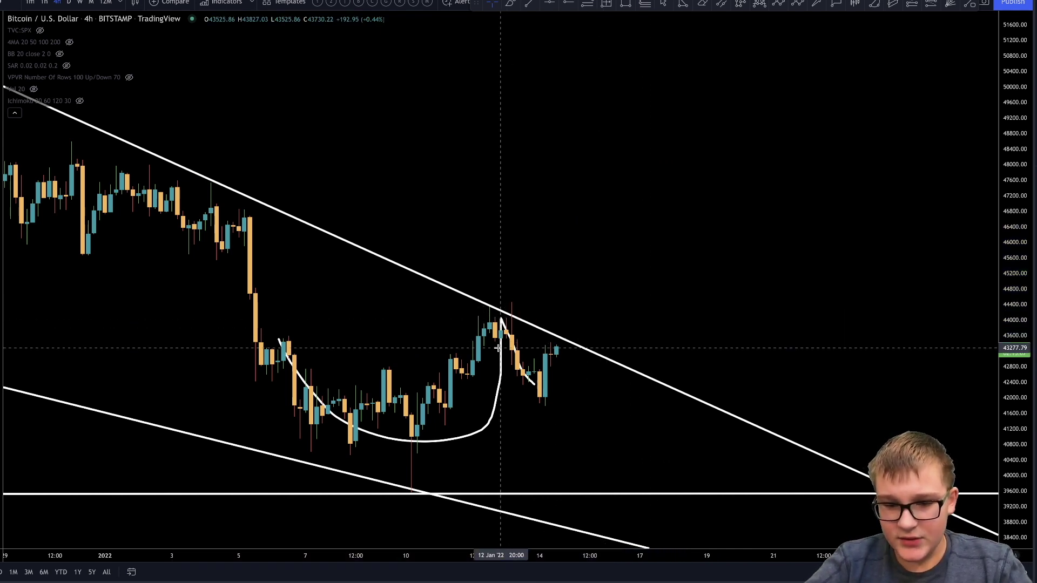
{"action": "left_click", "coordinate": [498, 348]}
{"action": "key", "text": "Delete"}
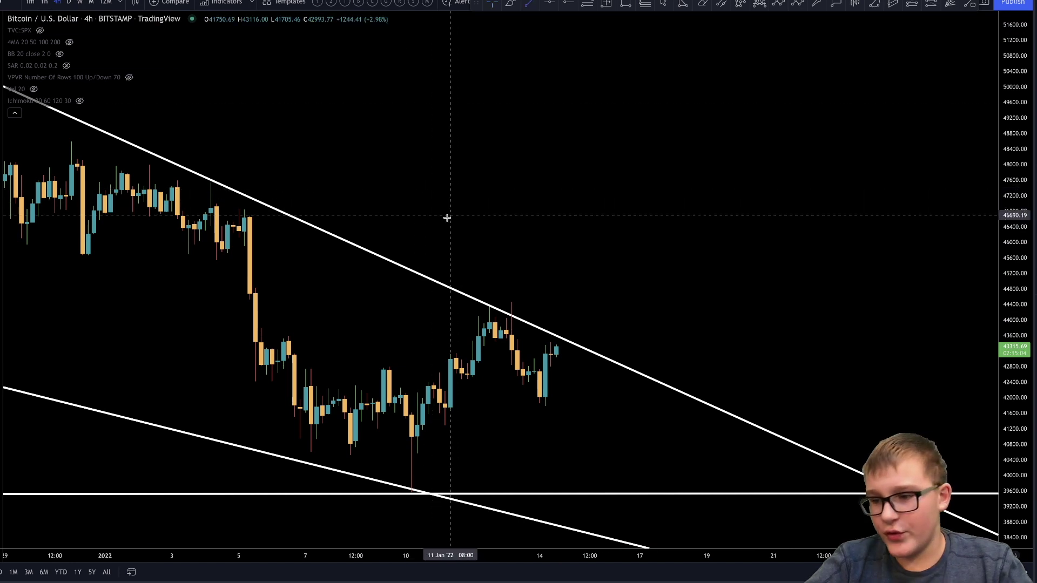
Draw a horizontal trend line from 10 to 17 January at about 46450 and open the weekly chart with the moving-average ribbon.
{"action": "left_click", "coordinate": [422, 225]}
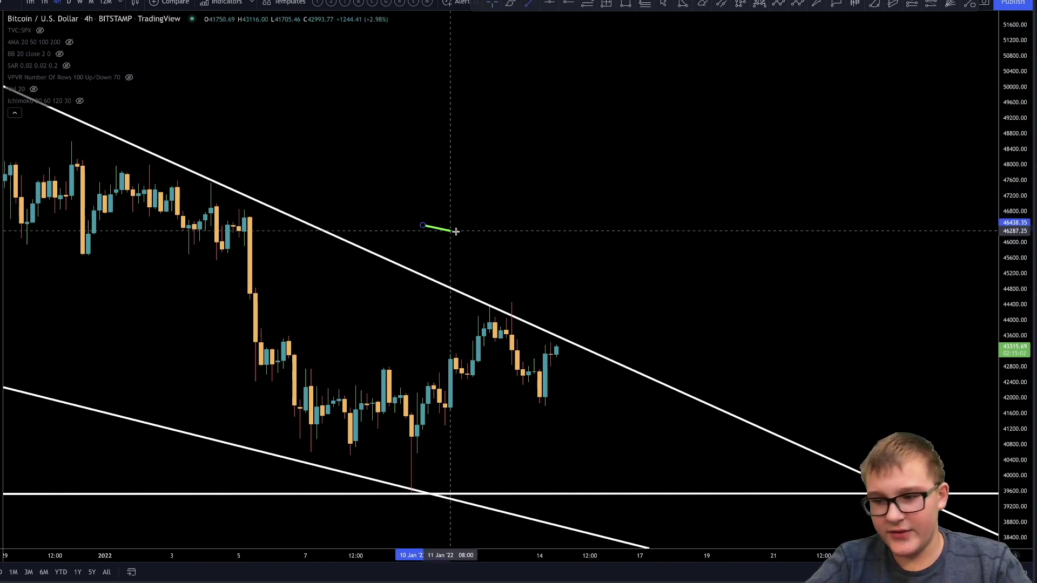
{"action": "left_click", "coordinate": [668, 224]}
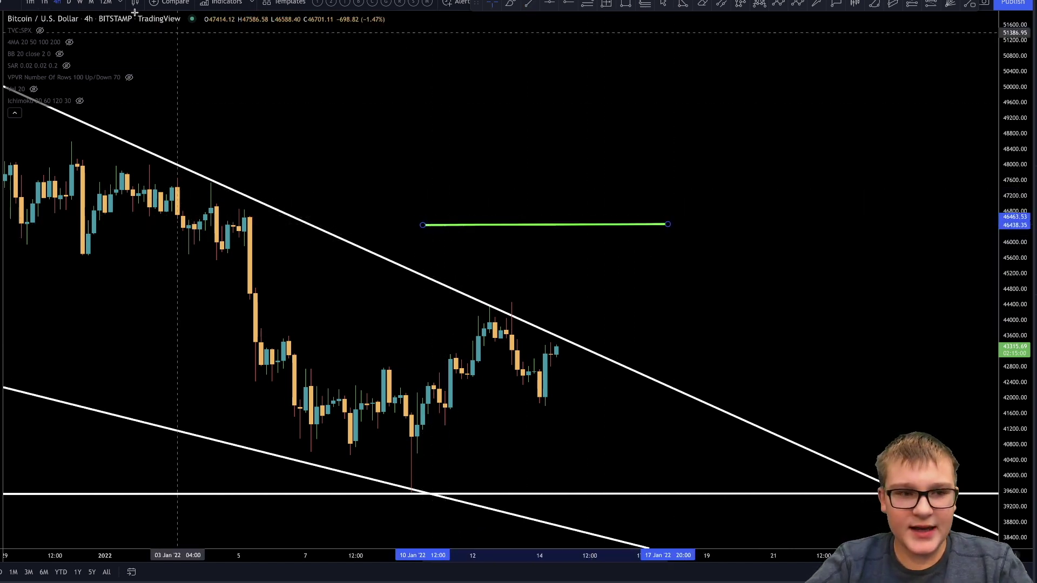
{"action": "left_click", "coordinate": [426, 4]}
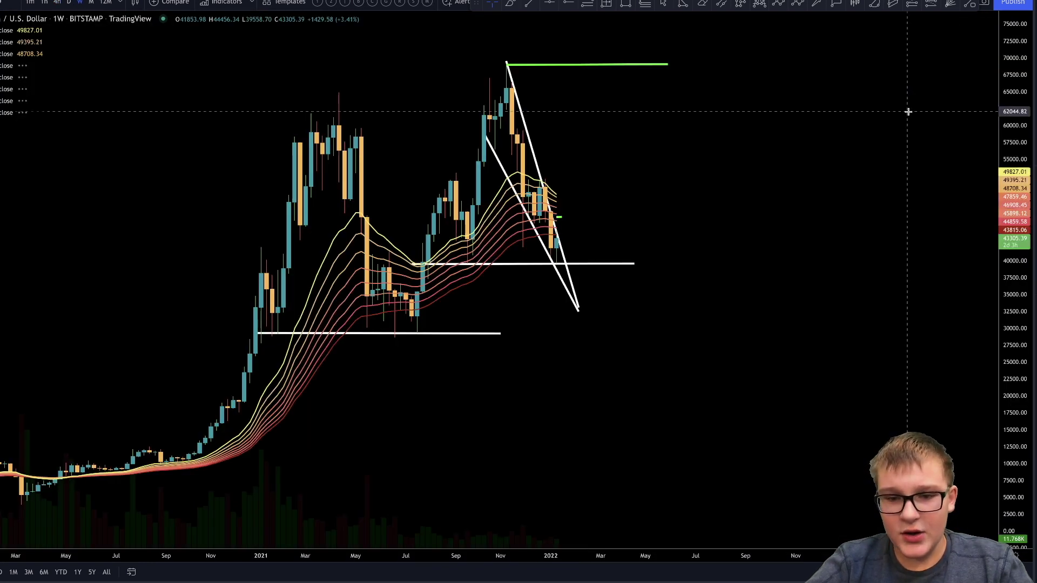
{"action": "scroll", "coordinate": [907, 112], "scroll_direction": "up", "scroll_amount": 4}
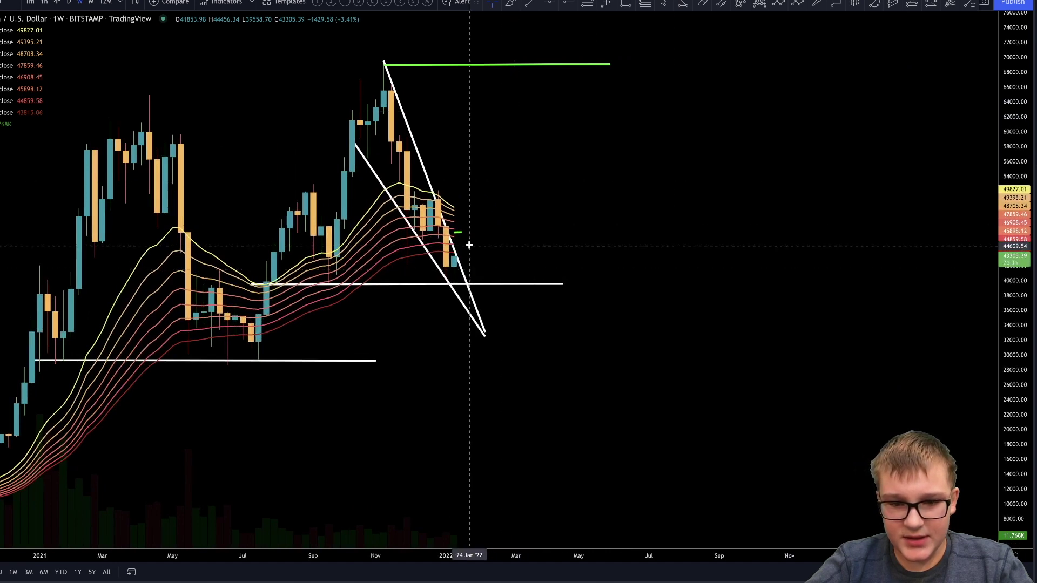
Extend the short green line near 46450 to about late May 2022 and delete it.
{"action": "left_click_drag", "start_coordinate": [464, 235], "coordinate": [609, 233]}
{"action": "left_click", "coordinate": [621, 253]}
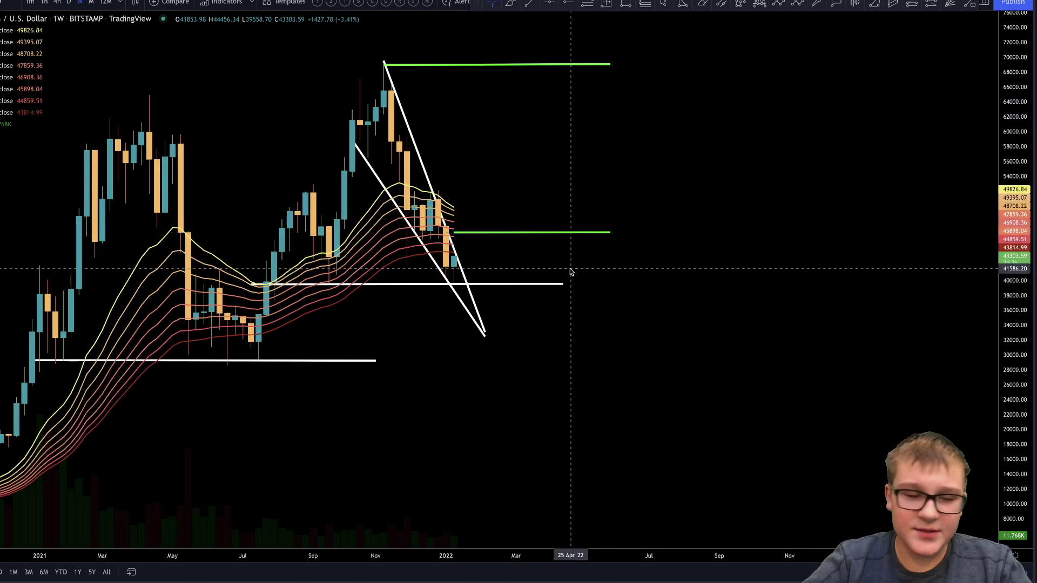
{"action": "left_click", "coordinate": [541, 234]}
{"action": "key", "text": "Delete"}
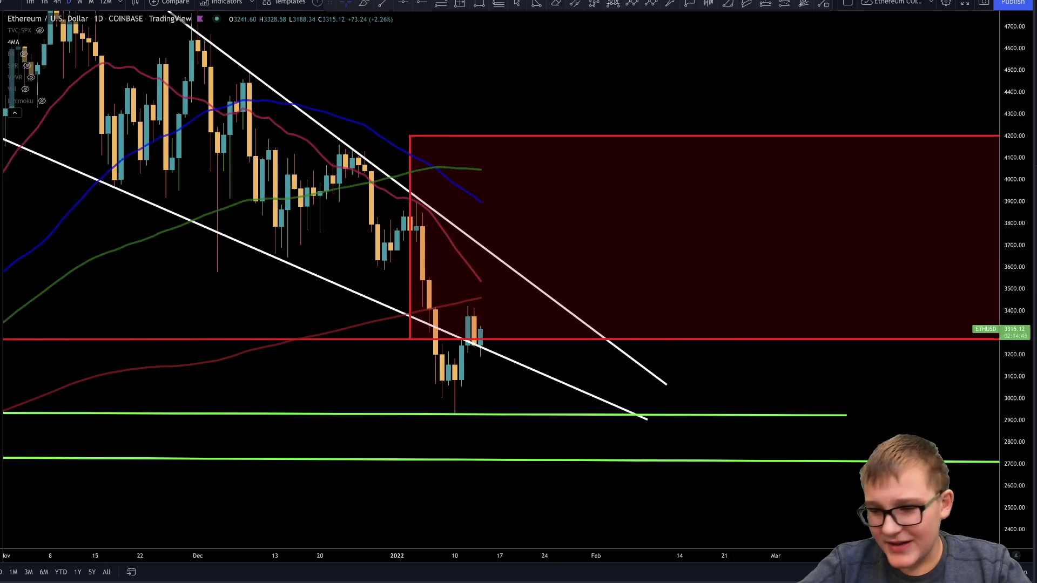
Switch the Ethereum chart to the 4-hour timeframe and enlarge the January candles around the wedge's lower trendline.
{"action": "left_click_drag", "start_coordinate": [1020, 440], "coordinate": [1008, 408]}
{"action": "scroll", "coordinate": [886, 361], "scroll_direction": "up", "scroll_amount": 1}
{"action": "left_click_drag", "start_coordinate": [844, 382], "coordinate": [870, 355]}
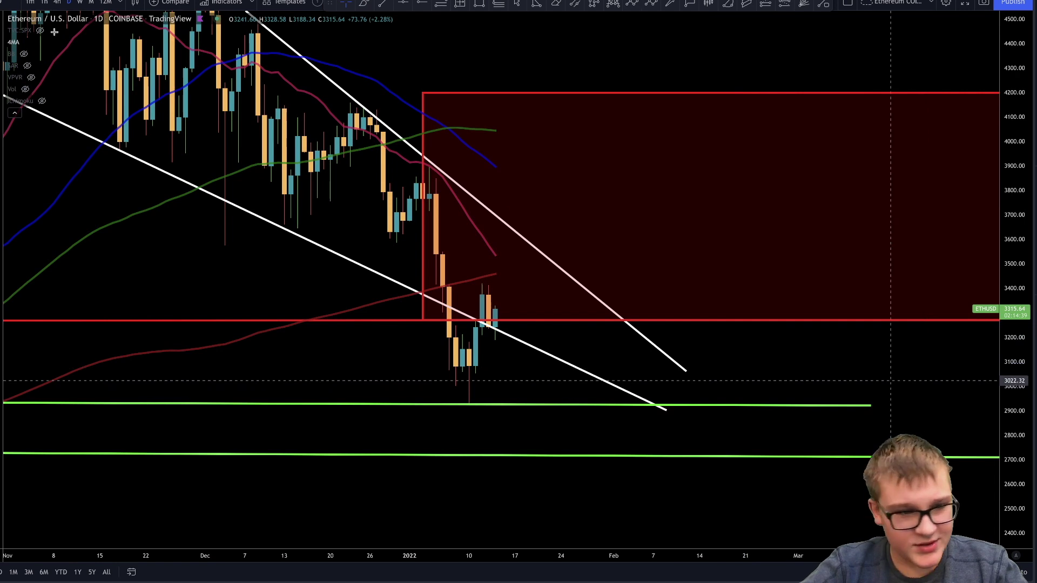
{"action": "left_click", "coordinate": [56, 2]}
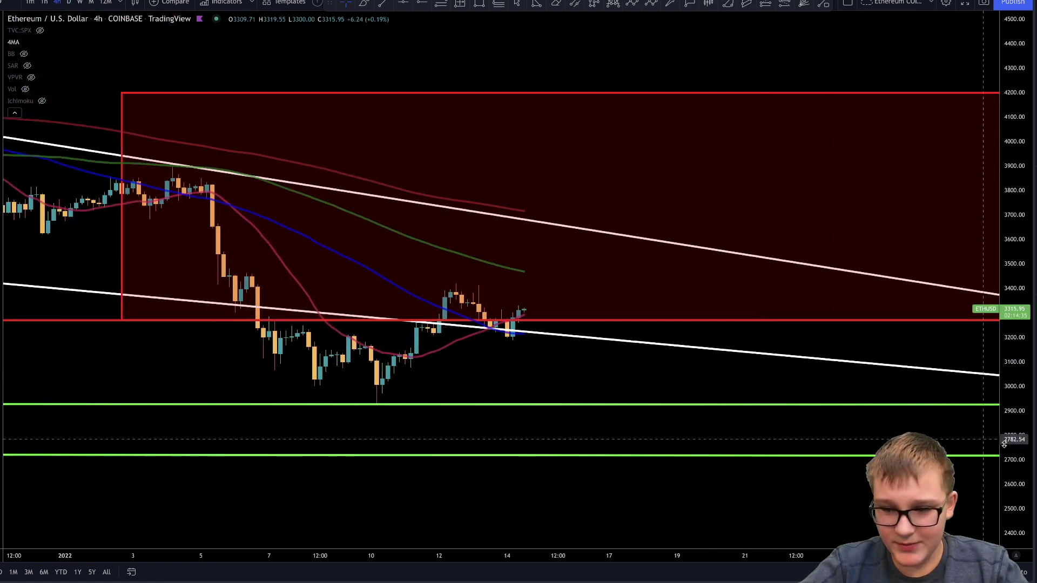
{"action": "left_click_drag", "start_coordinate": [1022, 470], "coordinate": [821, 298]}
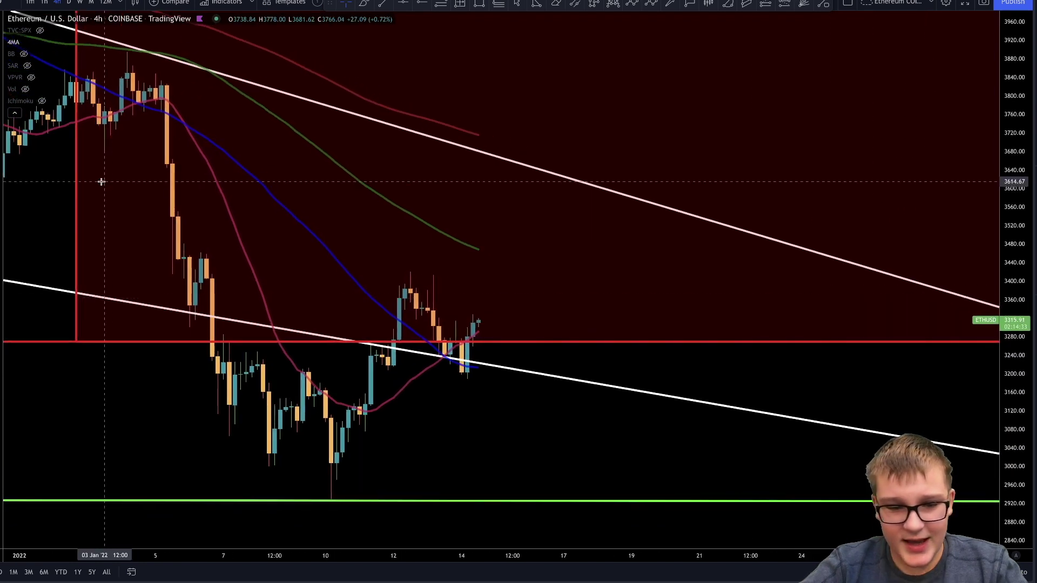
Trace Ethereum's pullback from the 12 January high to the wedge's lower trendline with the brush and undo the strokes.
{"action": "left_click", "coordinate": [364, 3]}
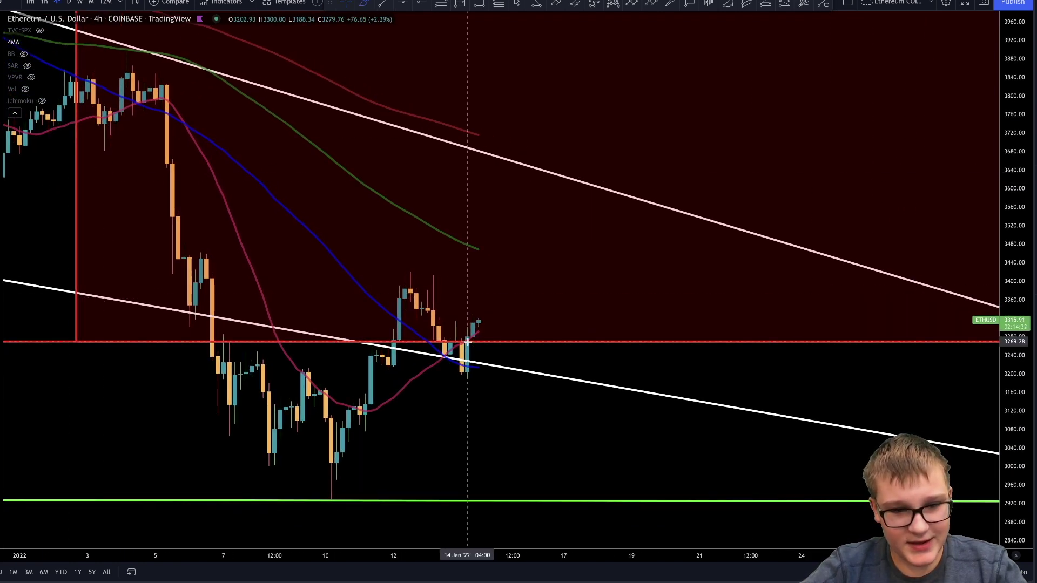
{"action": "mouse_move", "coordinate": [484, 306]}
{"action": "left_mouse_down"}
{"action": "mouse_move", "coordinate": [496, 384]}
{"action": "mouse_move", "coordinate": [484, 294]}
{"action": "left_mouse_up"}
{"action": "key", "text": "ctrl+z"}
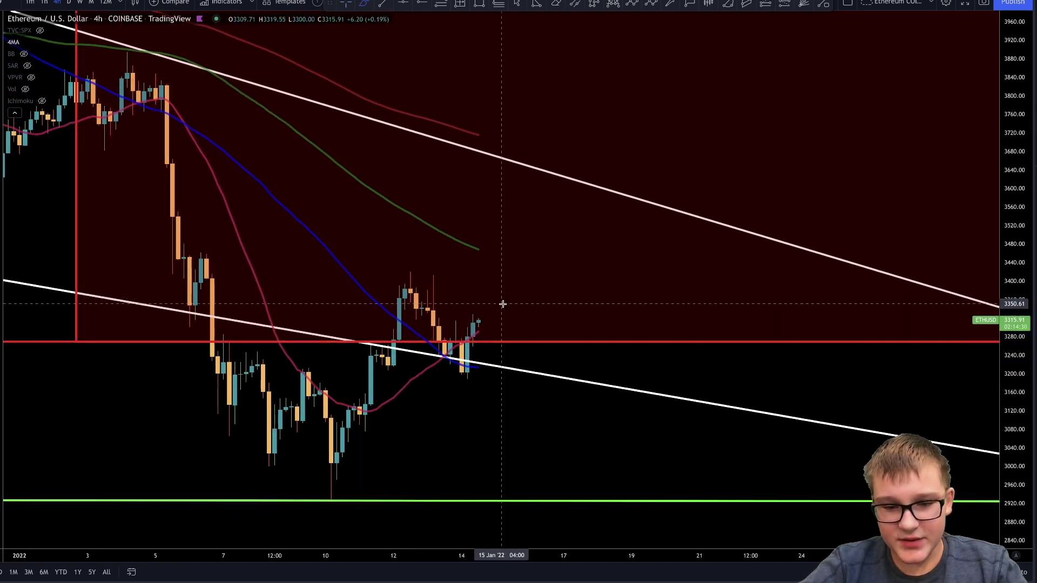
{"action": "mouse_move", "coordinate": [408, 274]}
{"action": "left_mouse_down"}
{"action": "mouse_move", "coordinate": [458, 367]}
{"action": "mouse_move", "coordinate": [354, 351]}
{"action": "left_mouse_up"}
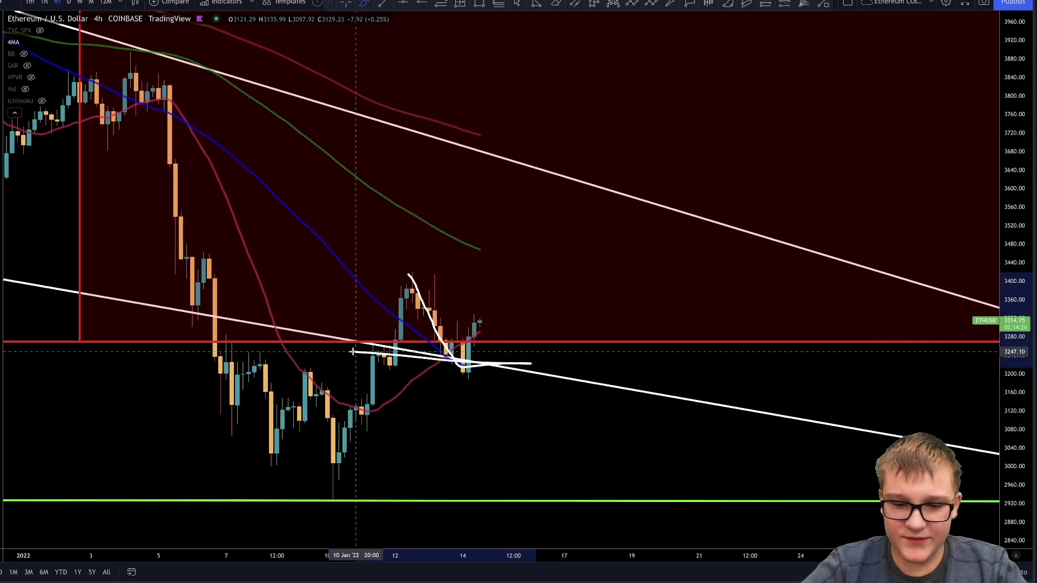
{"action": "key", "text": "ctrl+z"}
Draw a brush stroke along the wedge's lower trendline from early January to 22 January and undo it.
{"action": "left_click_drag", "start_coordinate": [1022, 281], "coordinate": [1016, 402]}
{"action": "scroll", "coordinate": [980, 402], "scroll_direction": "down", "scroll_amount": 5}
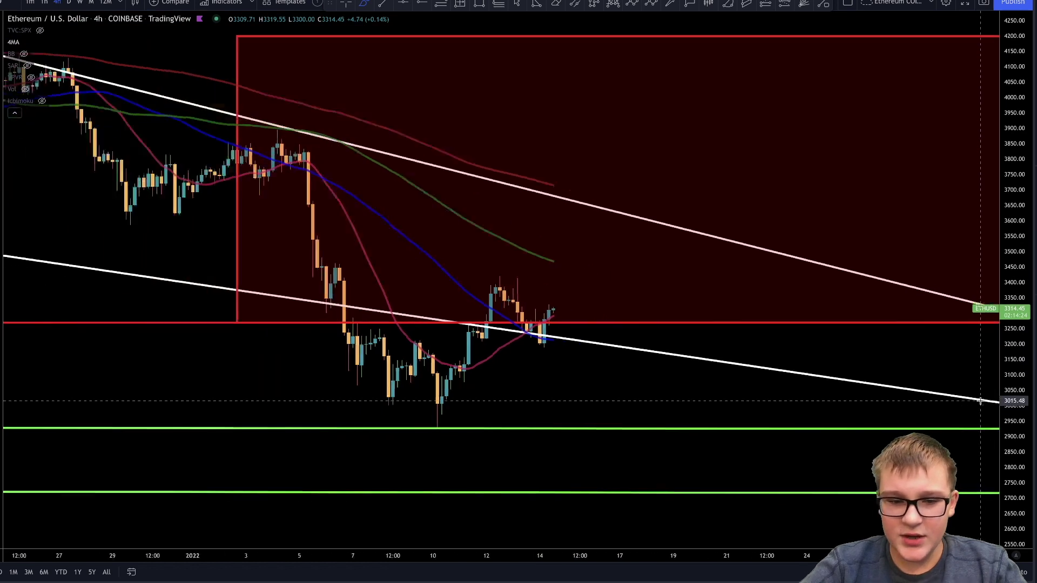
{"action": "scroll", "coordinate": [980, 401], "scroll_direction": "right", "scroll_amount": 1}
{"action": "left_click_drag", "start_coordinate": [268, 284], "coordinate": [645, 377]}
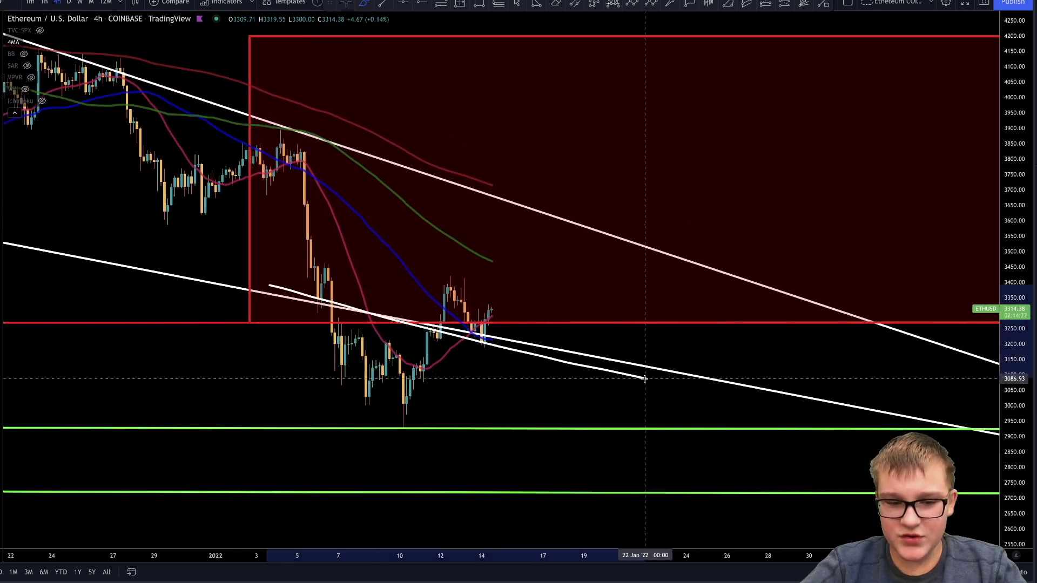
{"action": "key", "text": "ctrl+z"}
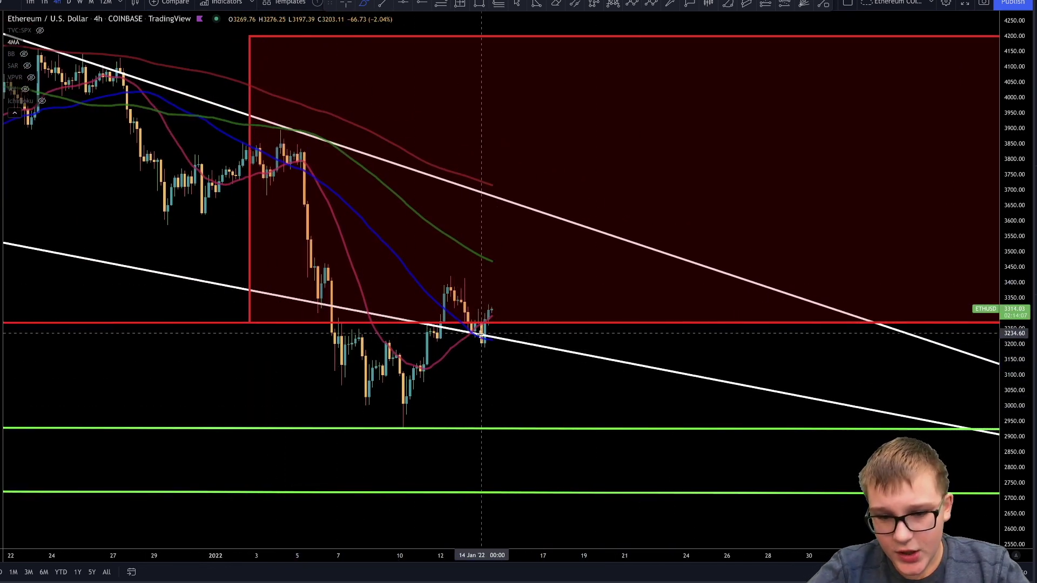
Sketch the bounce off the lower trendline up to about 3480 and a short line near 3410, and clear both strokes.
{"action": "left_click_drag", "start_coordinate": [481, 338], "coordinate": [513, 259]}
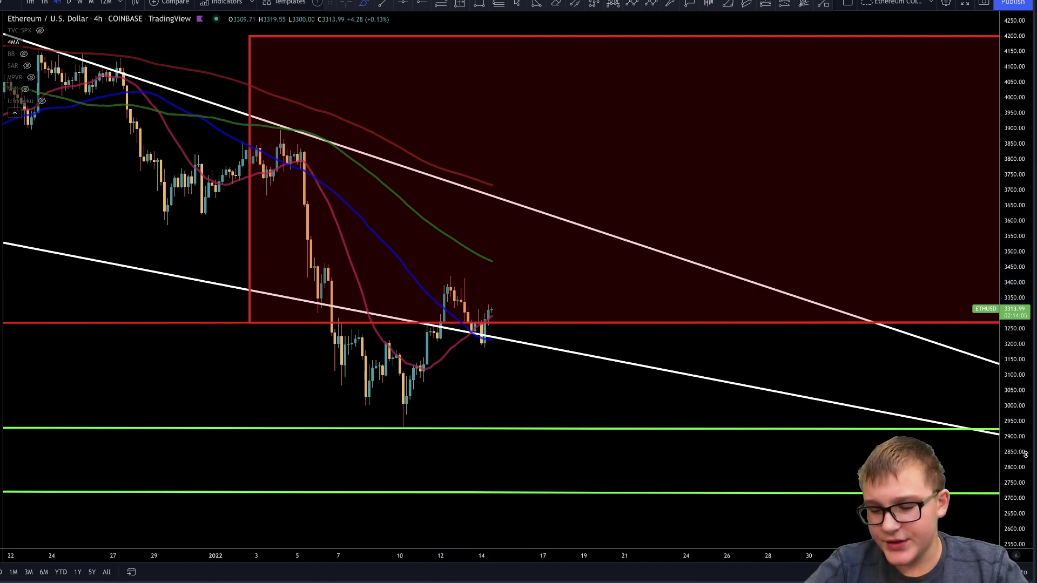
{"action": "left_click_drag", "start_coordinate": [1025, 454], "coordinate": [1022, 421]}
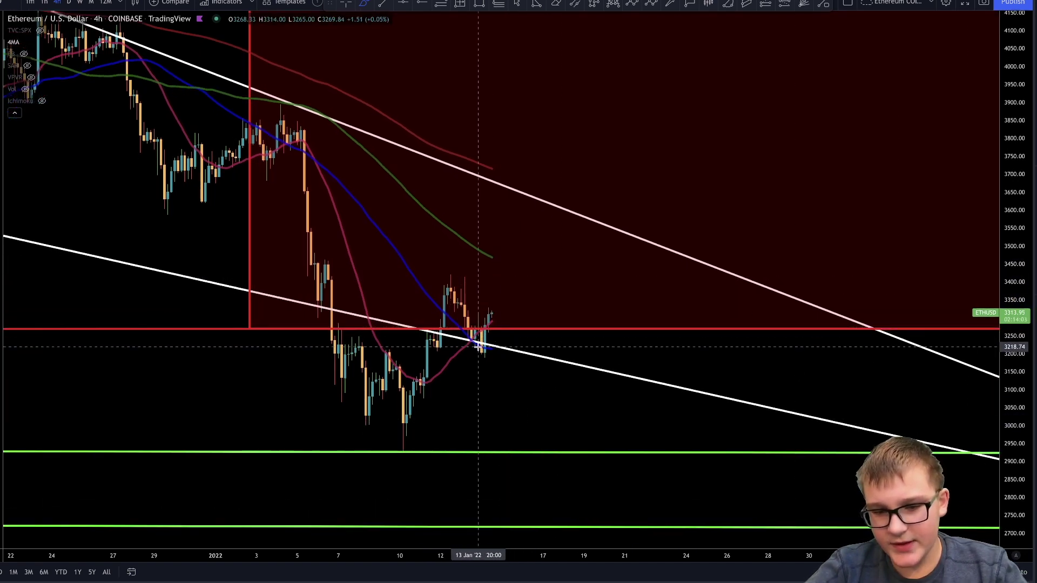
{"action": "mouse_move", "coordinate": [492, 274]}
{"action": "left_mouse_down"}
{"action": "mouse_move", "coordinate": [497, 326]}
{"action": "mouse_move", "coordinate": [405, 278]}
{"action": "left_mouse_up"}
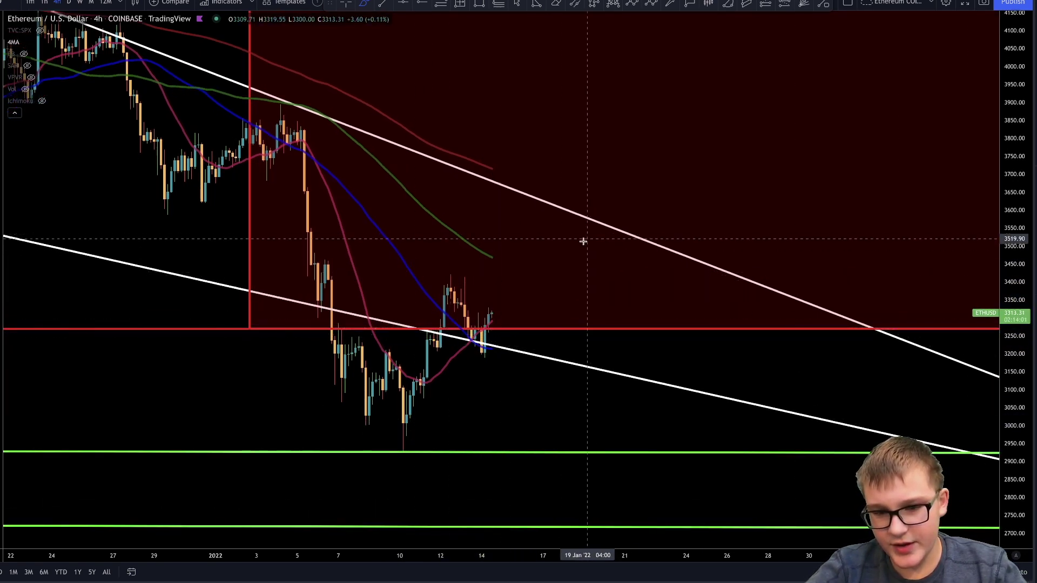
Switch the Ethereum chart to the daily timeframe and enlarge the January candles.
{"action": "left_click", "coordinate": [69, 2]}
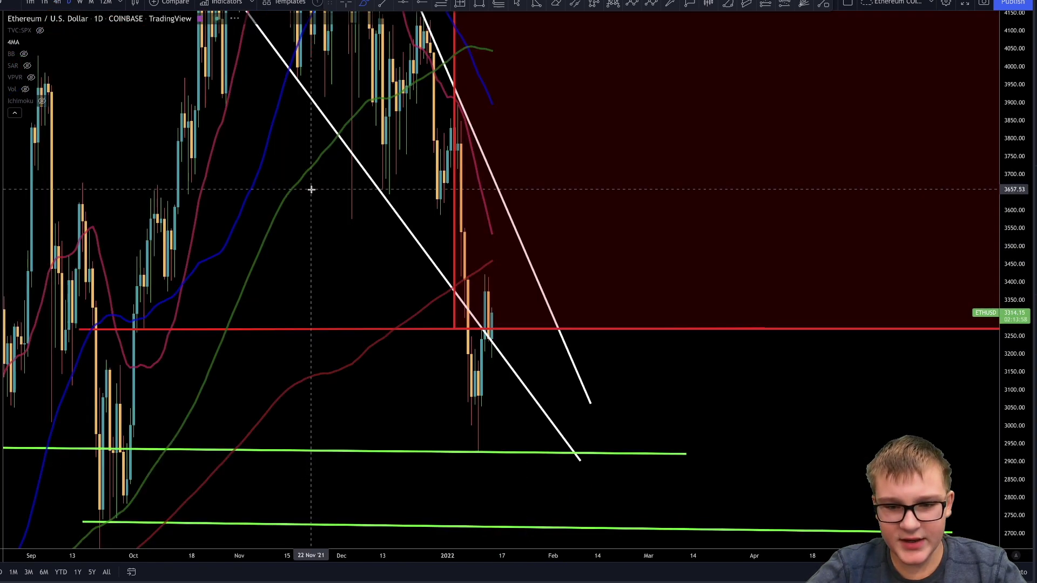
{"action": "scroll", "coordinate": [313, 189], "scroll_direction": "up", "scroll_amount": 4}
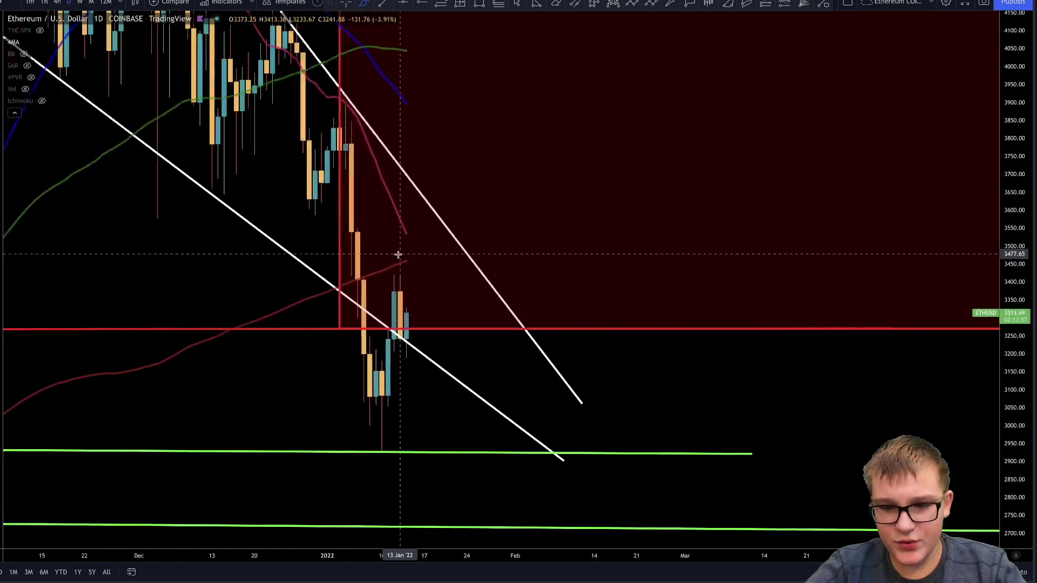
{"action": "scroll", "coordinate": [403, 256], "scroll_direction": "up", "scroll_amount": 2}
Mark the moving-average levels near 3460 and 3540 with horizontal brush strokes and undo both.
{"action": "left_click_drag", "start_coordinate": [415, 258], "coordinate": [290, 257]}
{"action": "key", "text": "ctrl+z"}
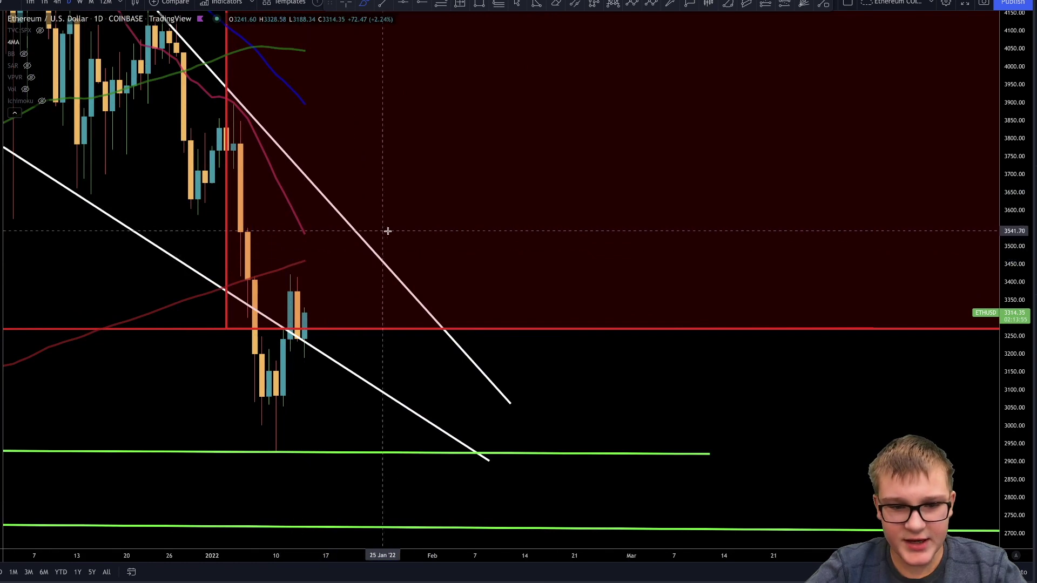
{"action": "left_click_drag", "start_coordinate": [415, 232], "coordinate": [281, 232]}
{"action": "key", "text": "ctrl+z"}
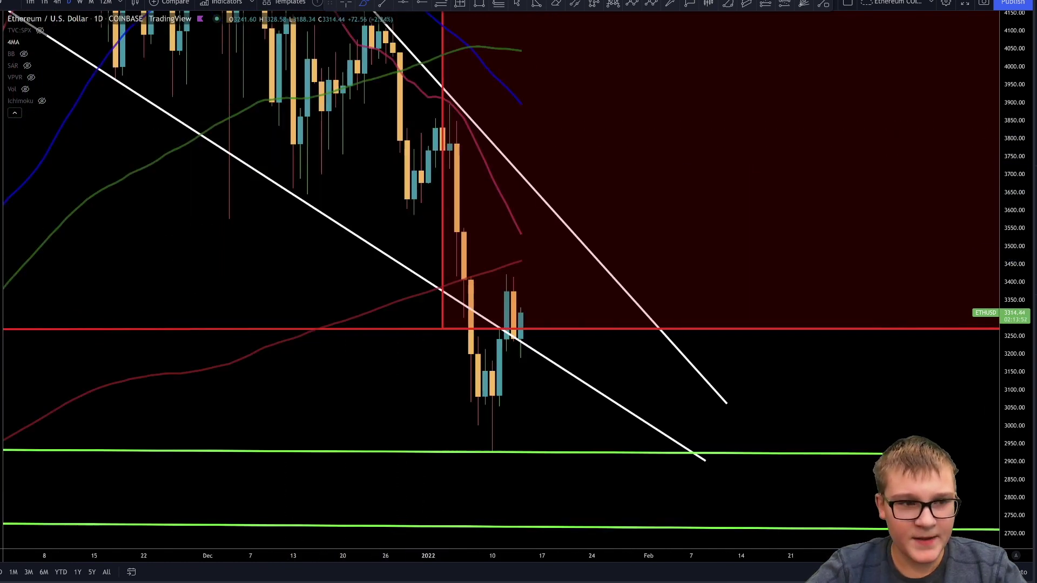
Sketch a brush stroke near 4400 above the red zone, reaching back across the wedge, and delete it.
{"action": "left_click_drag", "start_coordinate": [1029, 470], "coordinate": [1029, 455]}
{"action": "scroll", "coordinate": [870, 384], "scroll_direction": "up", "scroll_amount": 2}
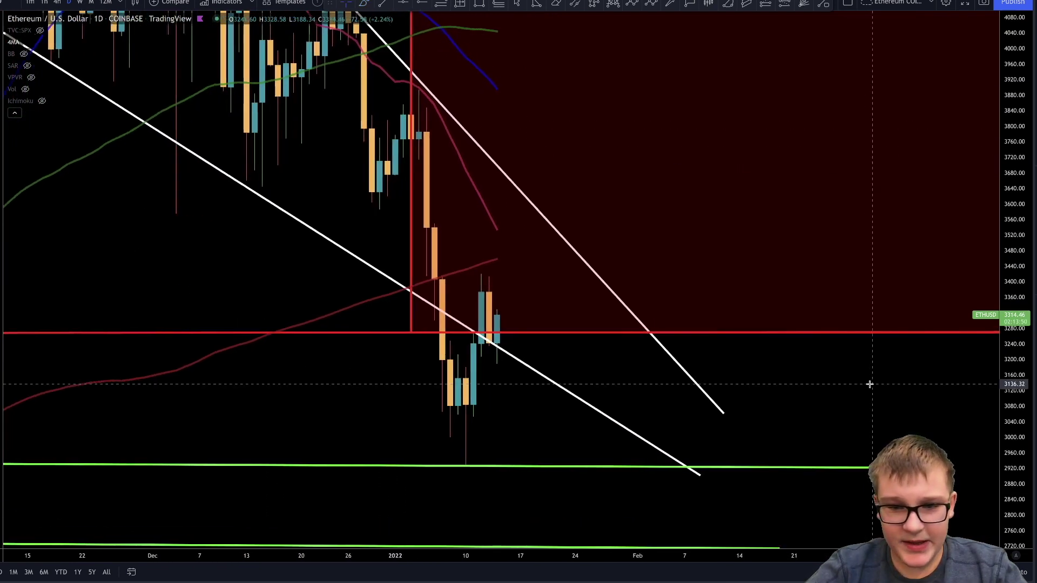
{"action": "left_click_drag", "start_coordinate": [799, 348], "coordinate": [814, 368]}
{"action": "scroll", "coordinate": [938, 427], "scroll_direction": "down", "scroll_amount": 5}
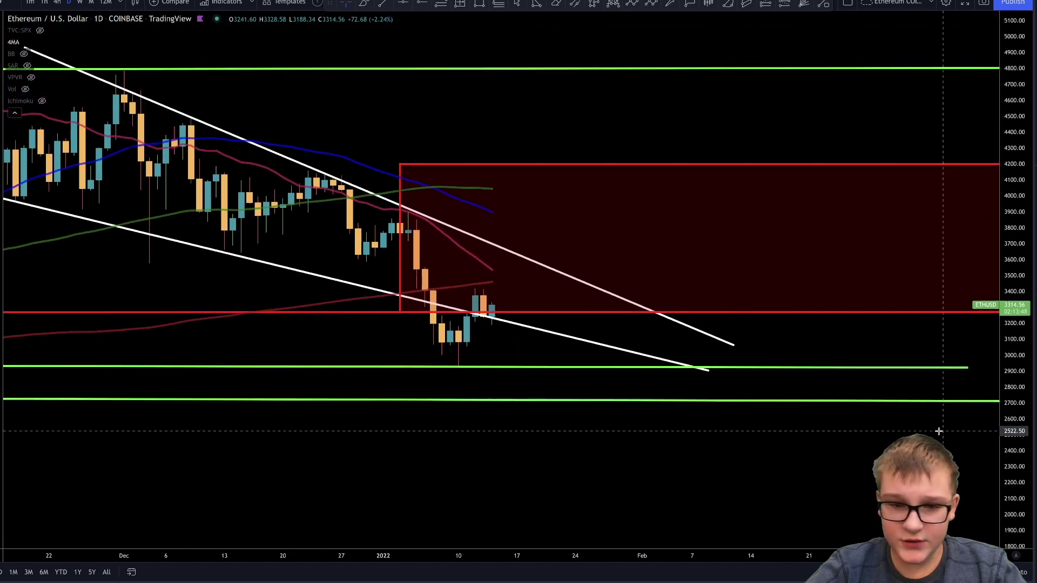
{"action": "scroll", "coordinate": [790, 490], "scroll_direction": "up", "scroll_amount": 2}
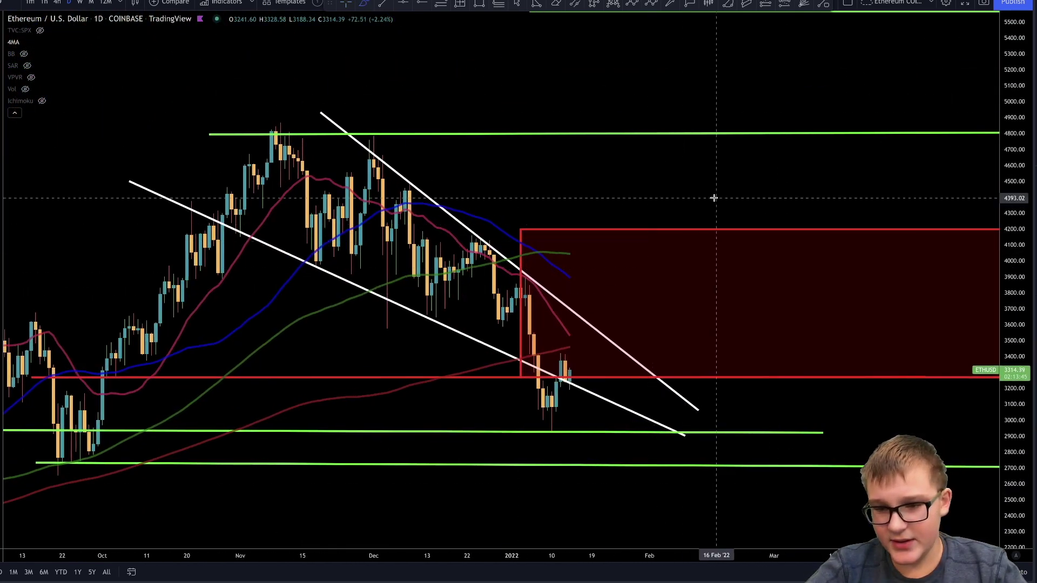
{"action": "mouse_move", "coordinate": [717, 200]}
{"action": "left_mouse_down"}
{"action": "mouse_move", "coordinate": [500, 500]}
{"action": "mouse_move", "coordinate": [444, 193]}
{"action": "left_mouse_up"}
{"action": "key", "text": "Delete"}
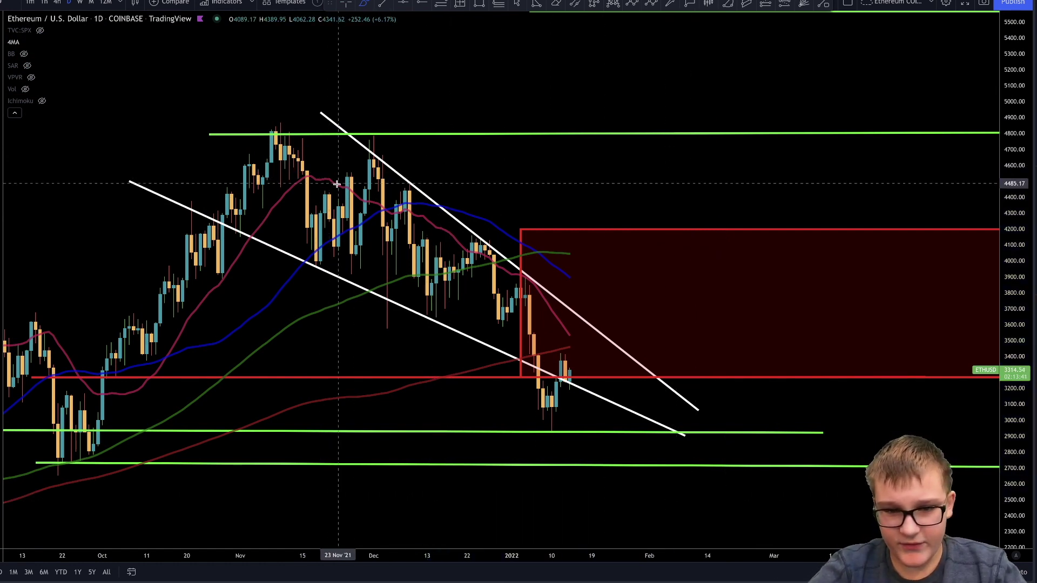
Sketch a projected price path from the latest candle up to about 4050 and back to about 3480, and delete it.
{"action": "mouse_move", "coordinate": [544, 244]}
{"action": "left_mouse_down"}
{"action": "mouse_move", "coordinate": [331, 347]}
{"action": "mouse_move", "coordinate": [532, 232]}
{"action": "left_mouse_up"}
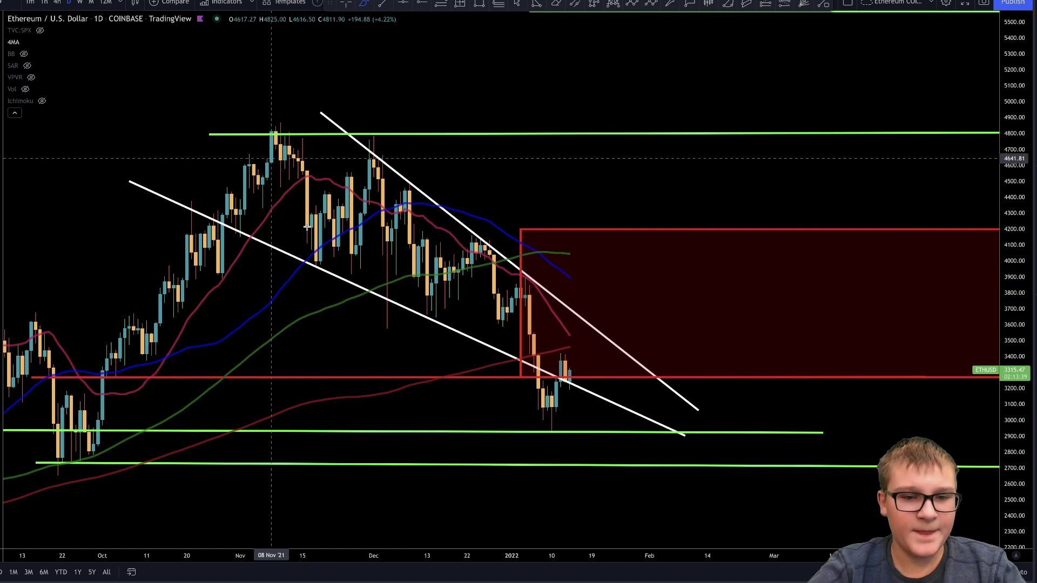
{"action": "left_click_drag", "start_coordinate": [567, 378], "coordinate": [602, 254]}
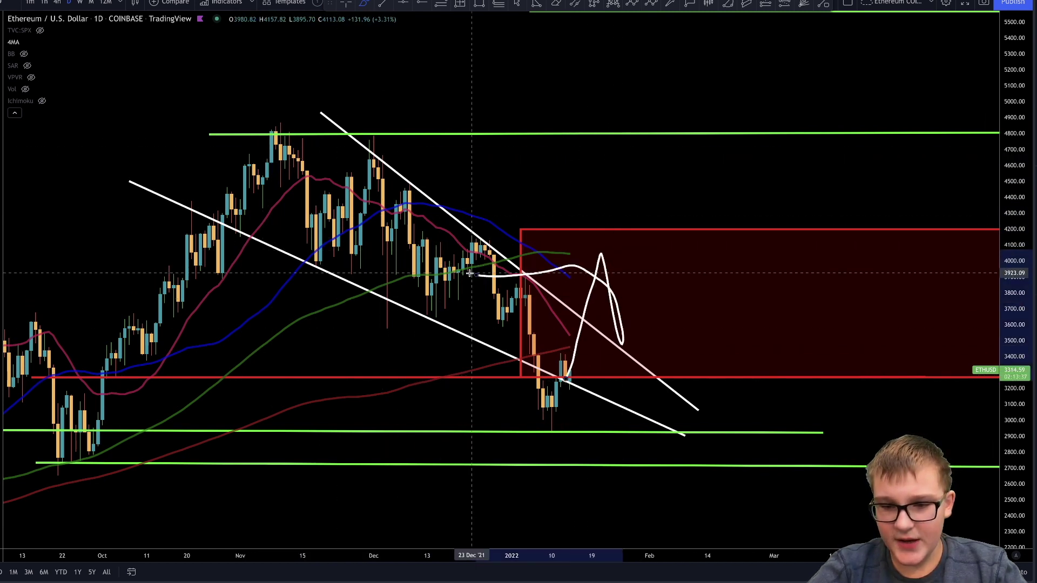
{"action": "key", "text": "Delete"}
Highlight part of the green 4800 resistance line with a short brush stroke and delete the stroke.
{"action": "scroll", "coordinate": [471, 274], "scroll_direction": "right", "scroll_amount": 1}
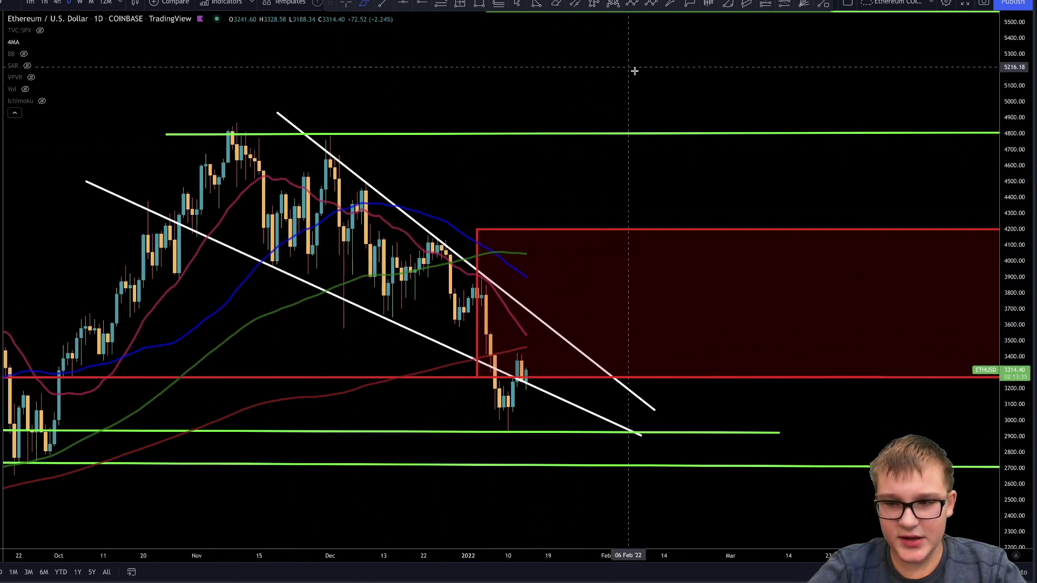
{"action": "left_click_drag", "start_coordinate": [977, 133], "coordinate": [864, 131]}
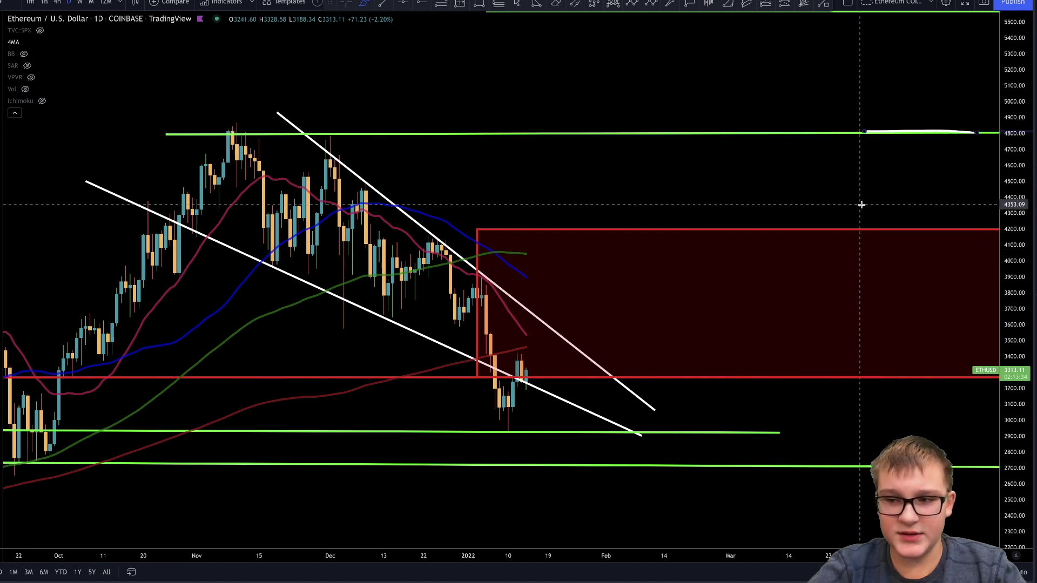
{"action": "key", "text": "Delete"}
{"action": "left_click_drag", "start_coordinate": [1005, 86], "coordinate": [1012, 131]}
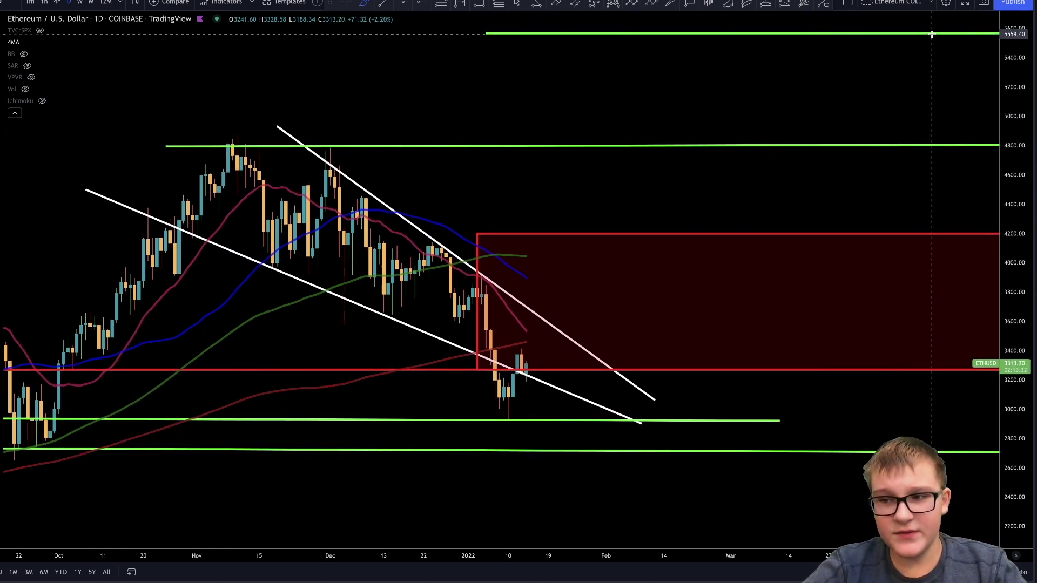
{"action": "left_click_drag", "start_coordinate": [1029, 319], "coordinate": [1016, 276]}
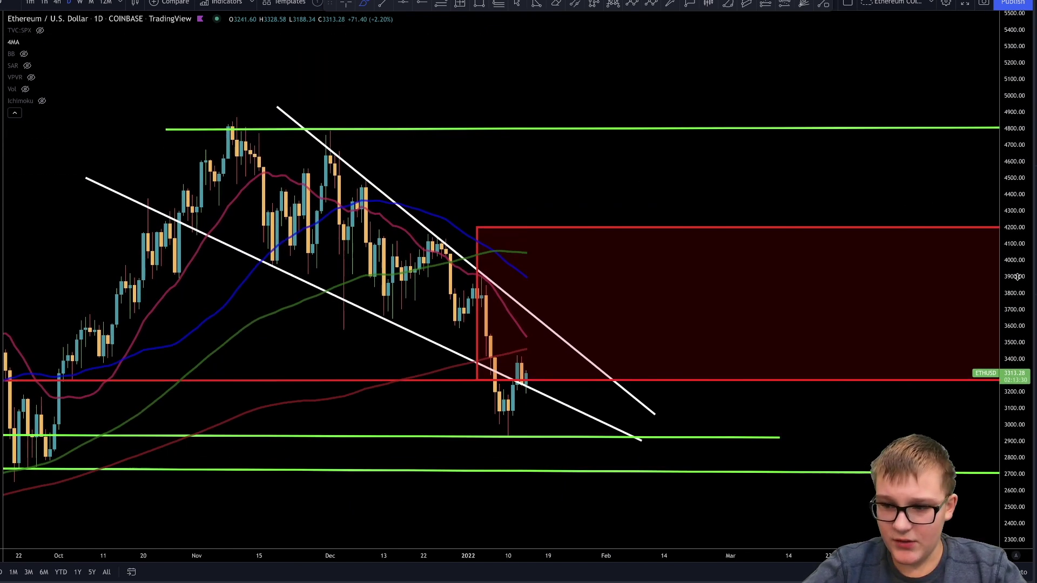
{"action": "scroll", "coordinate": [975, 266], "scroll_direction": "up", "scroll_amount": 1}
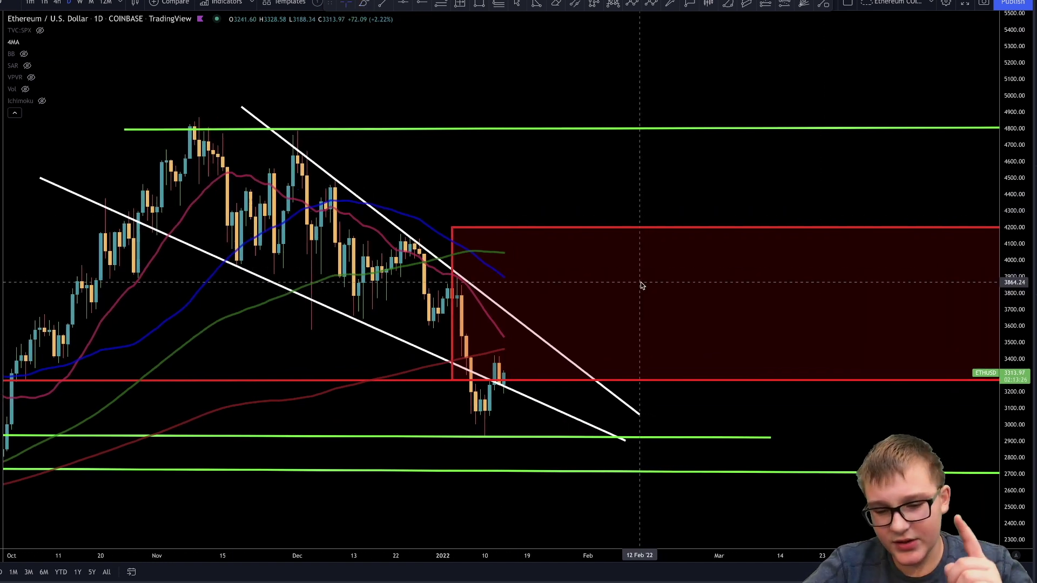
Return to the Bitcoin chart and examine the latest candles against the wedge's upper trendline on the 4-hour timeframe.
{"action": "left_click", "coordinate": [528, 330]}
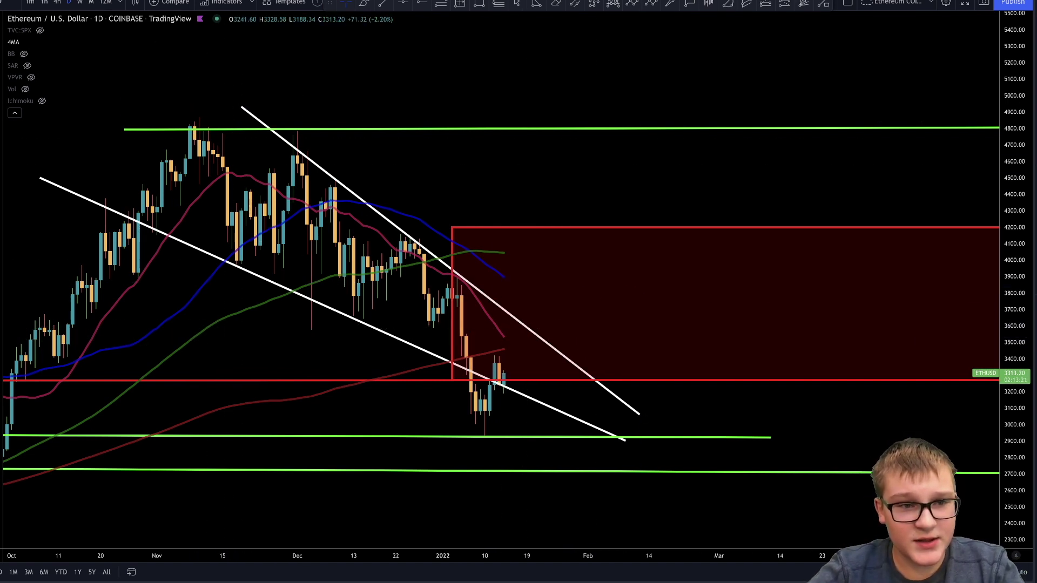
{"action": "left_click", "coordinate": [135, 1]}
{"action": "left_click_drag", "start_coordinate": [573, 178], "coordinate": [636, 218]}
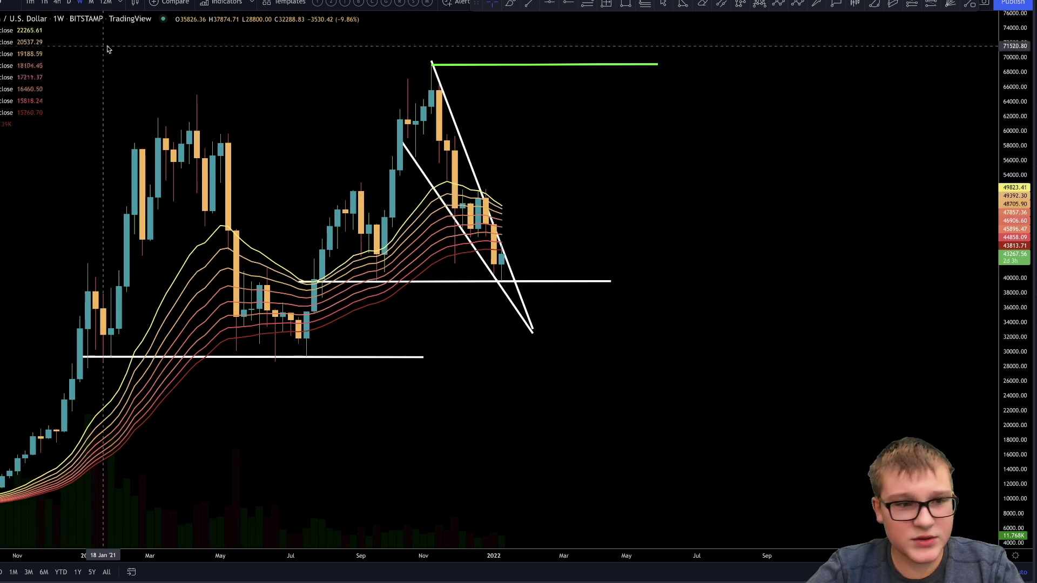
{"action": "left_click", "coordinate": [59, 2]}
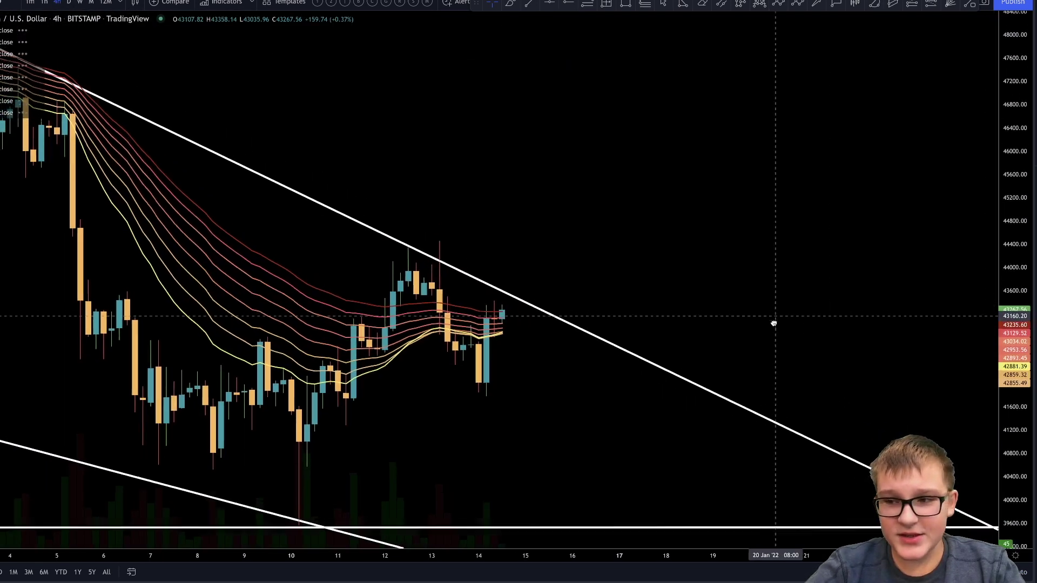
{"action": "left_click_drag", "start_coordinate": [773, 322], "coordinate": [786, 398]}
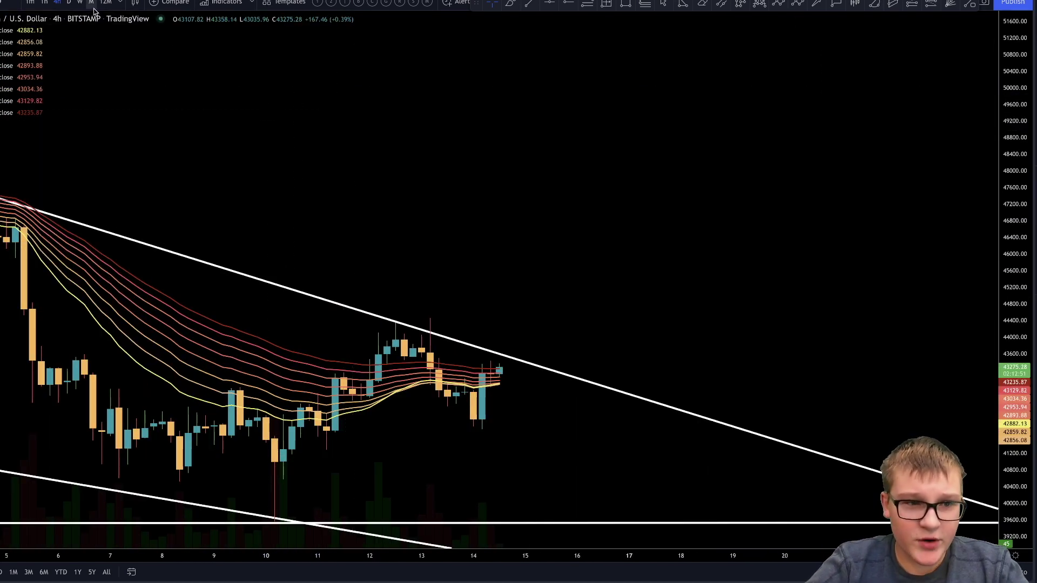
Set the Bitcoin chart to the weekly timeframe and compress its price scale to fit the whole wedge and the green resistance line.
{"action": "left_click", "coordinate": [80, 2]}
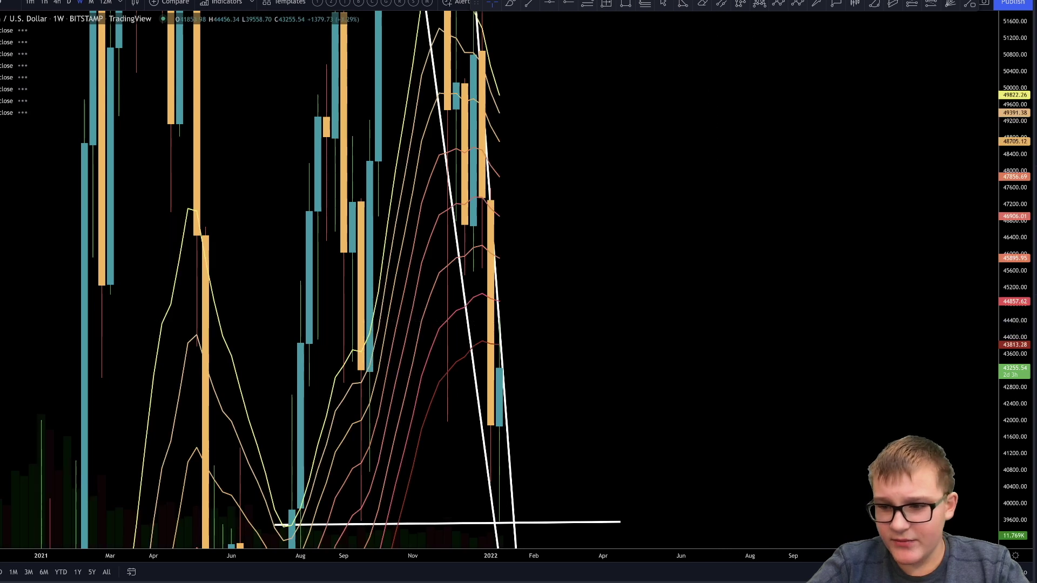
{"action": "left_click_drag", "start_coordinate": [1021, 226], "coordinate": [975, 527]}
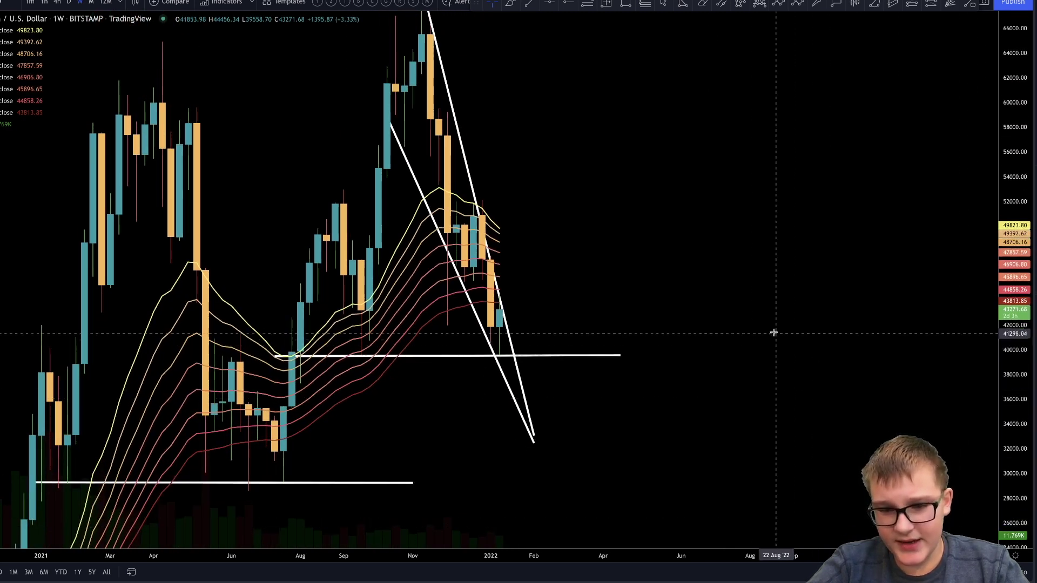
{"action": "left_click_drag", "start_coordinate": [1008, 227], "coordinate": [1005, 264]}
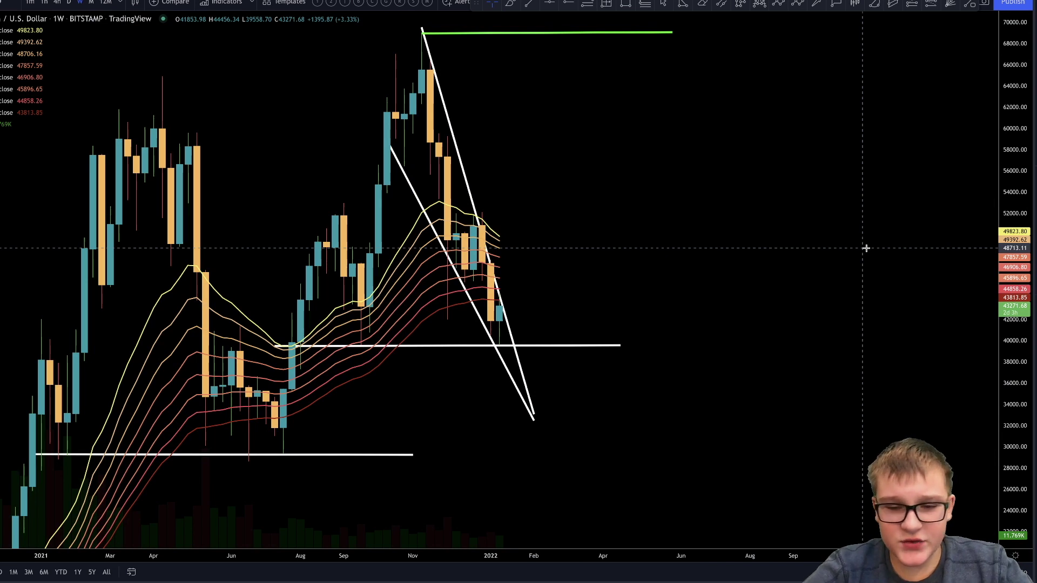